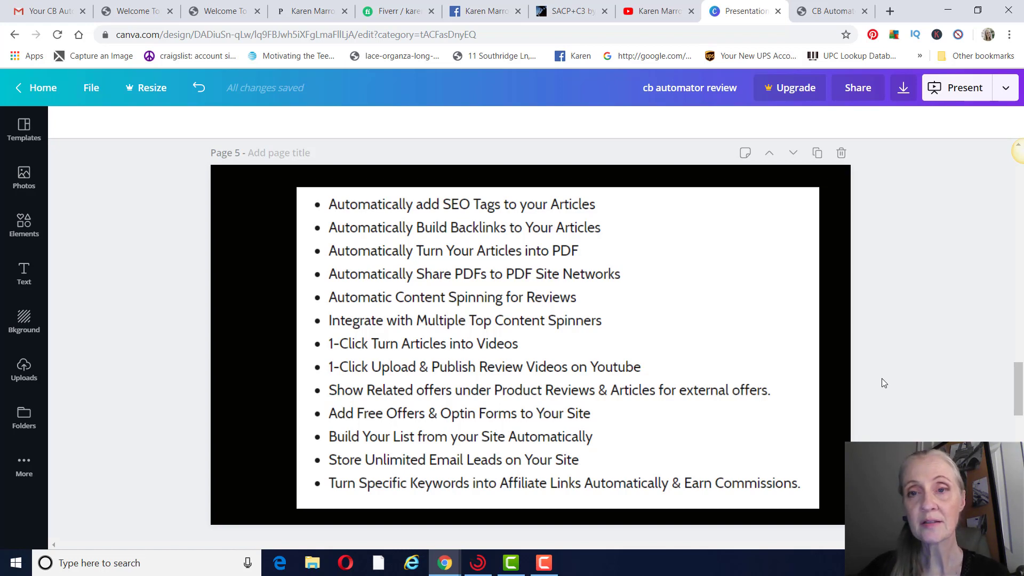
Step: Switch to the WordPress admin page for CB Automator and open the plugin's importing settings
left_click(830, 12)
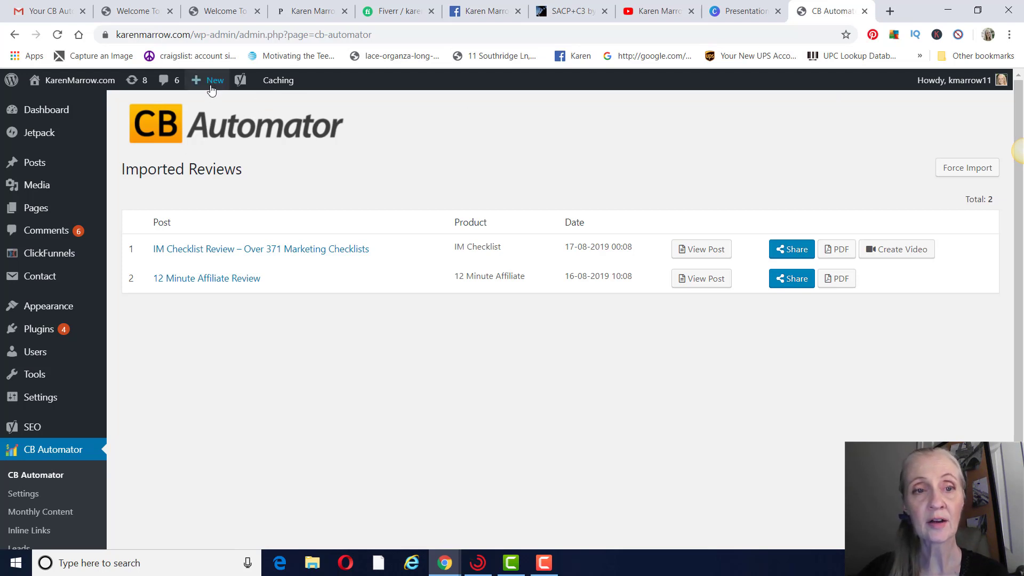
mouse_move(214, 86)
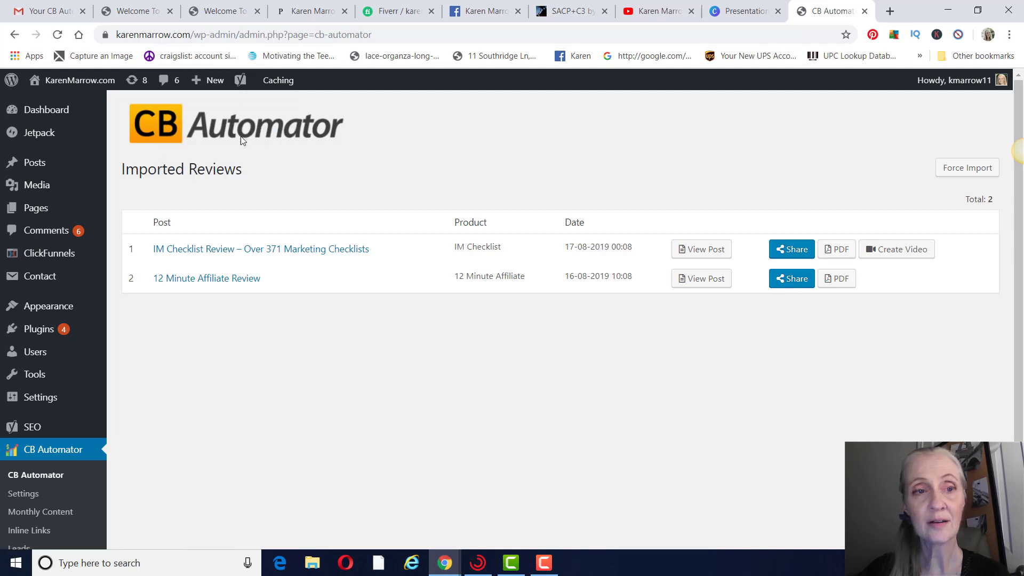
mouse_move(59, 333)
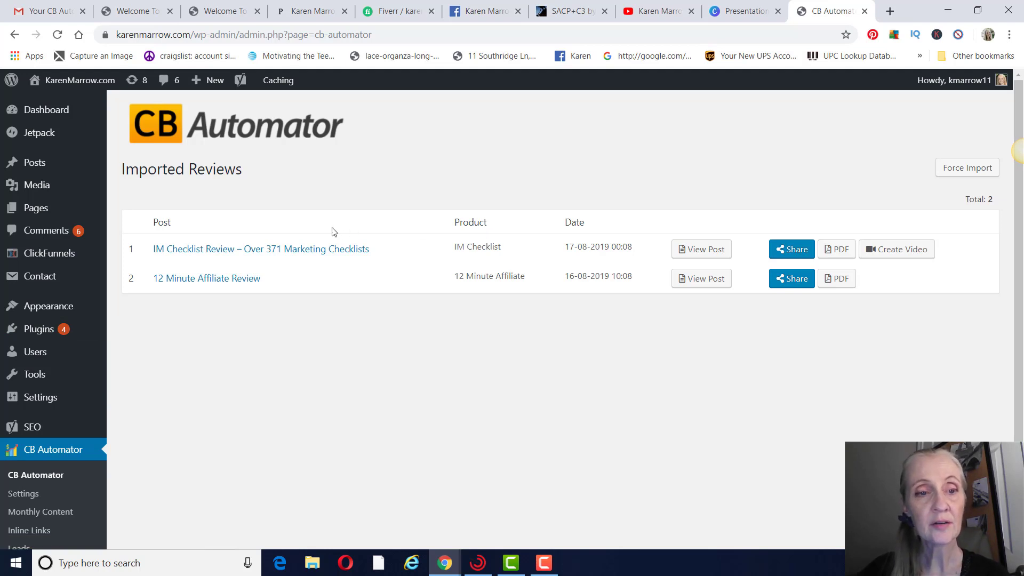
scroll(114, 297, "down", 2)
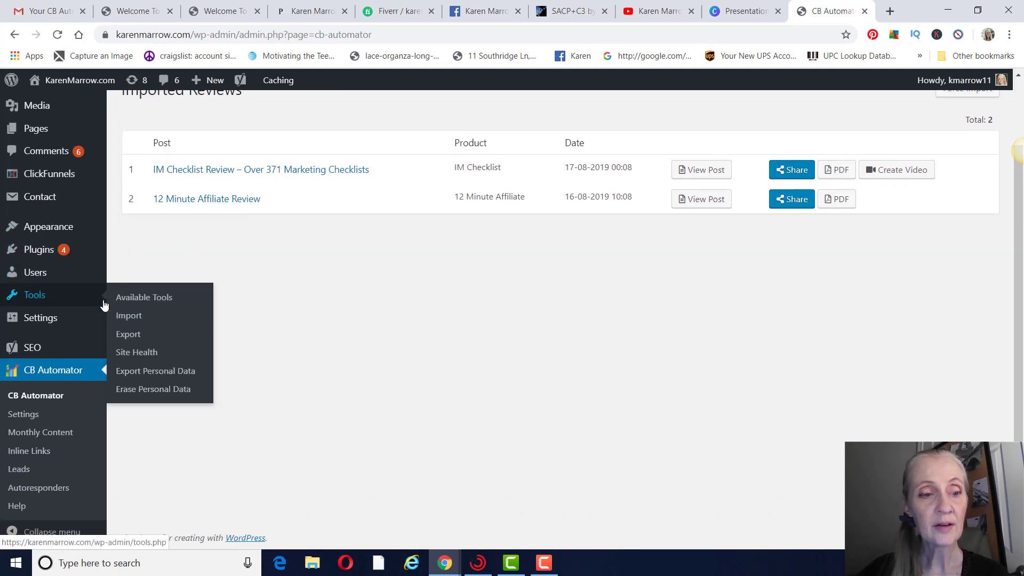
left_click(22, 414)
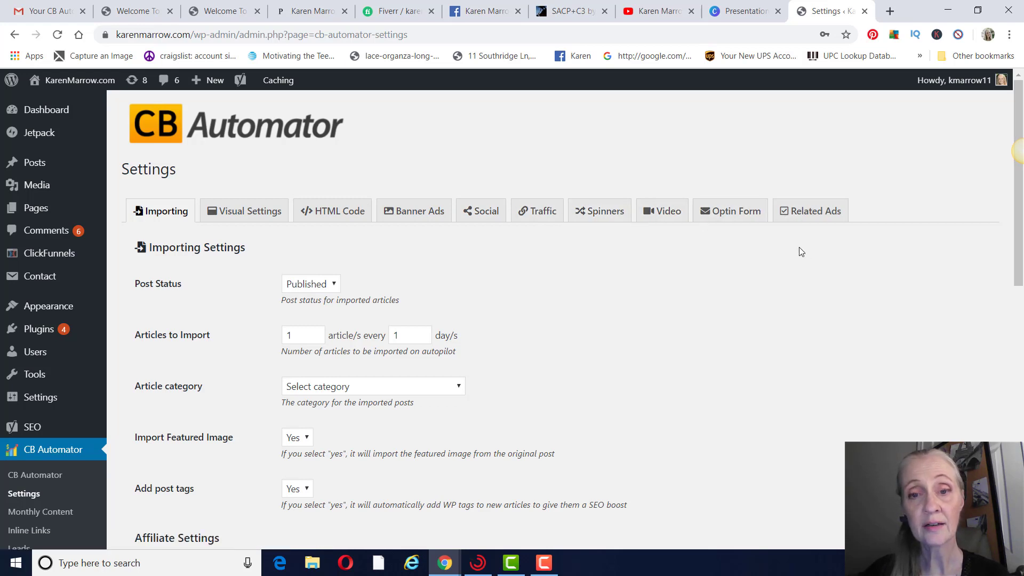
scroll(718, 235, "down", 1)
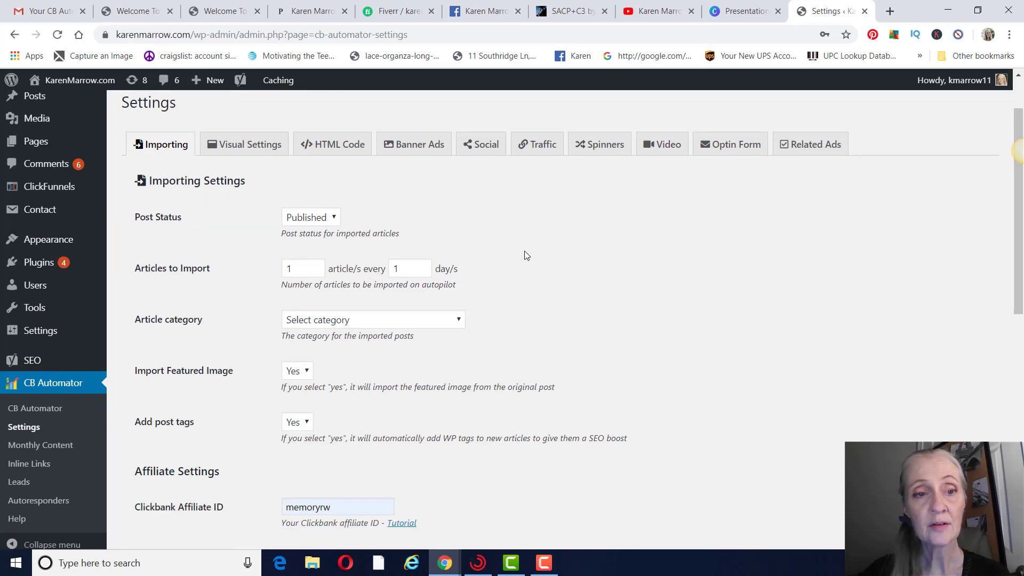
scroll(354, 241, "down", 2)
scroll(354, 222, "up", 2)
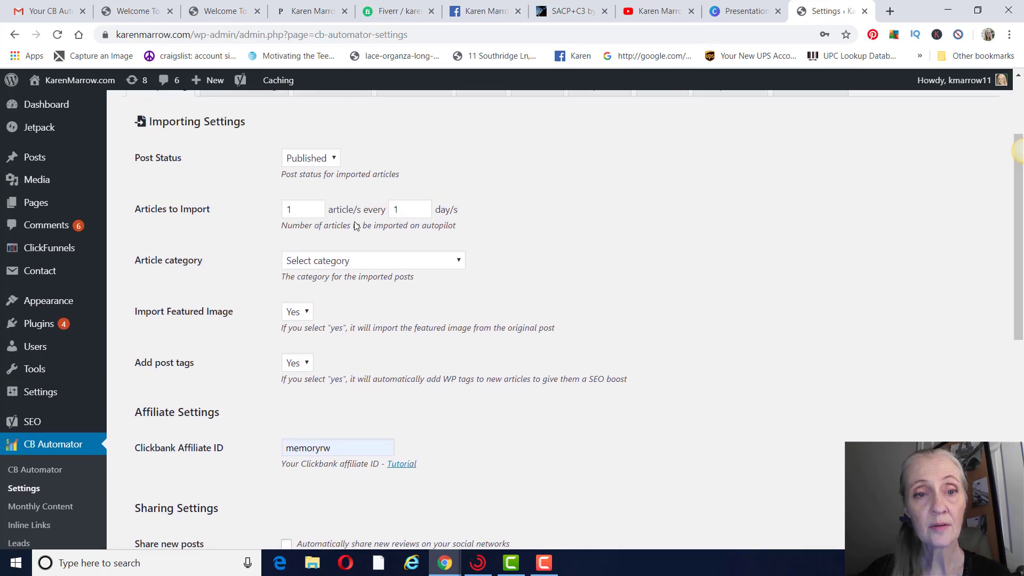
Step: Try raising the number of articles to import to 4 and return it to 1
left_click(315, 273)
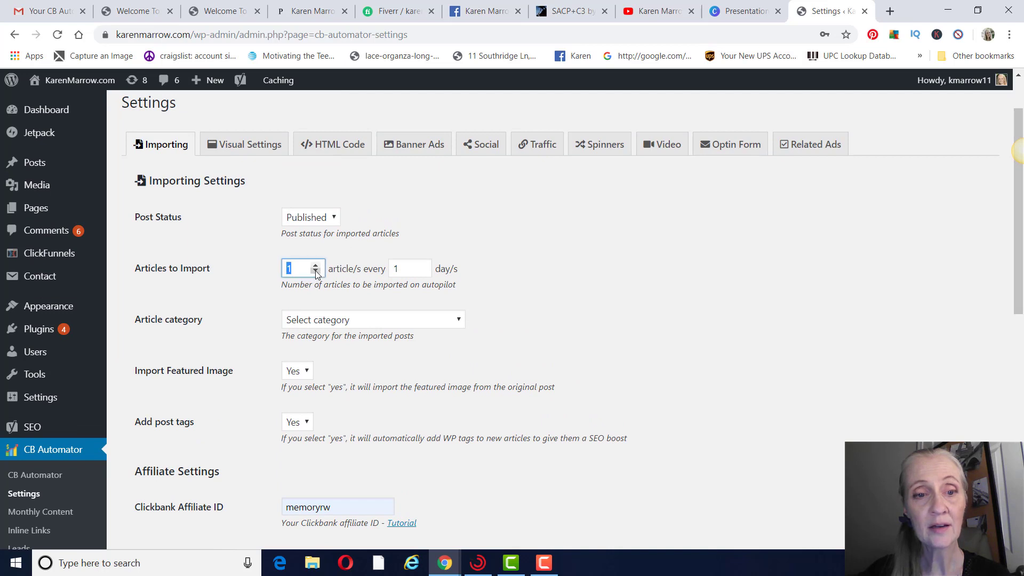
left_click(315, 266)
left_click(316, 266)
left_click(316, 266)
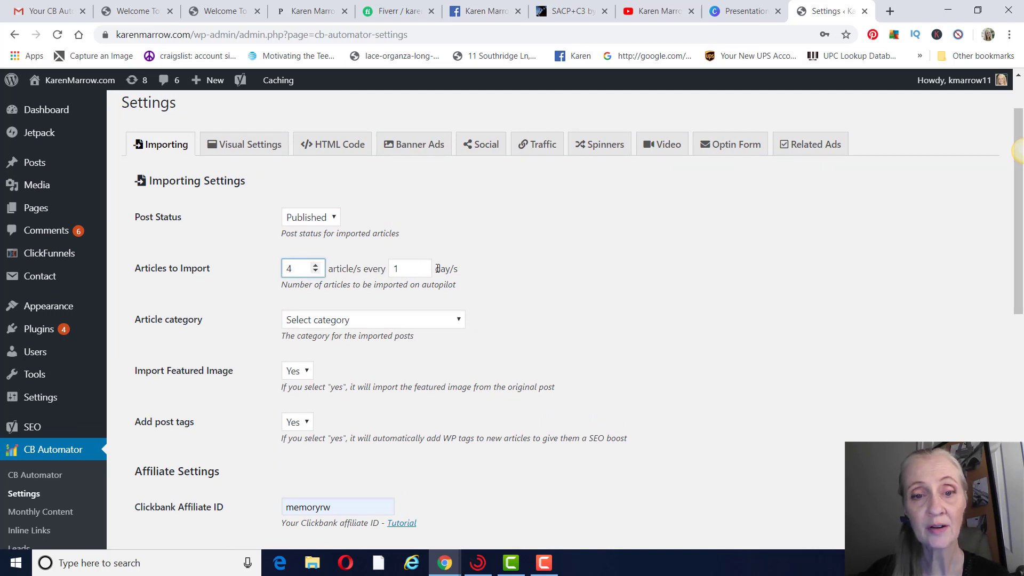
left_click(316, 272)
left_click(316, 272)
left_click(316, 272)
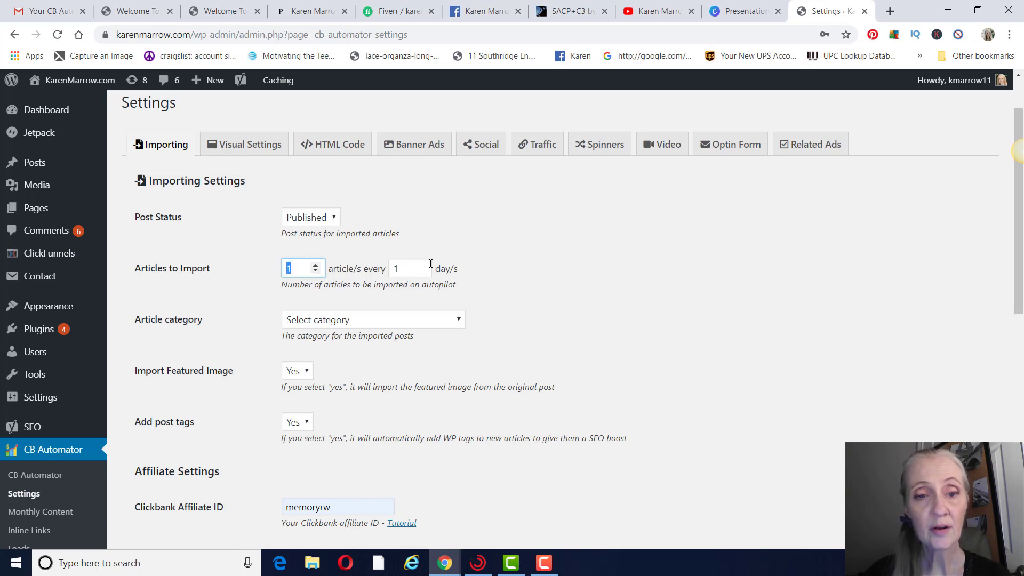
left_click(561, 264)
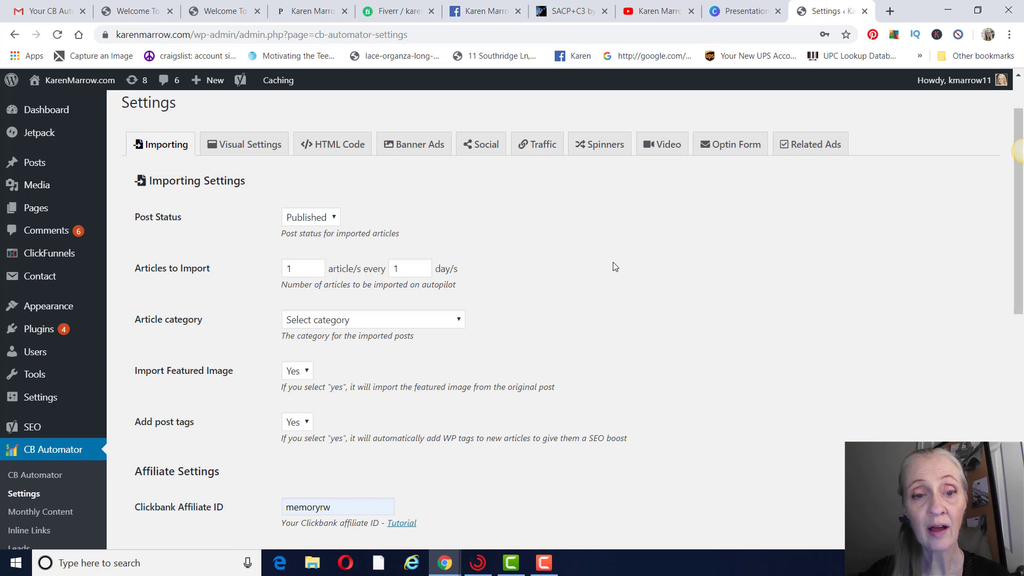
Step: Review the remaining importing settings for post tags, affiliate ID, sharing, traffic, video creation and article spinning
scroll(613, 261, "down", 3)
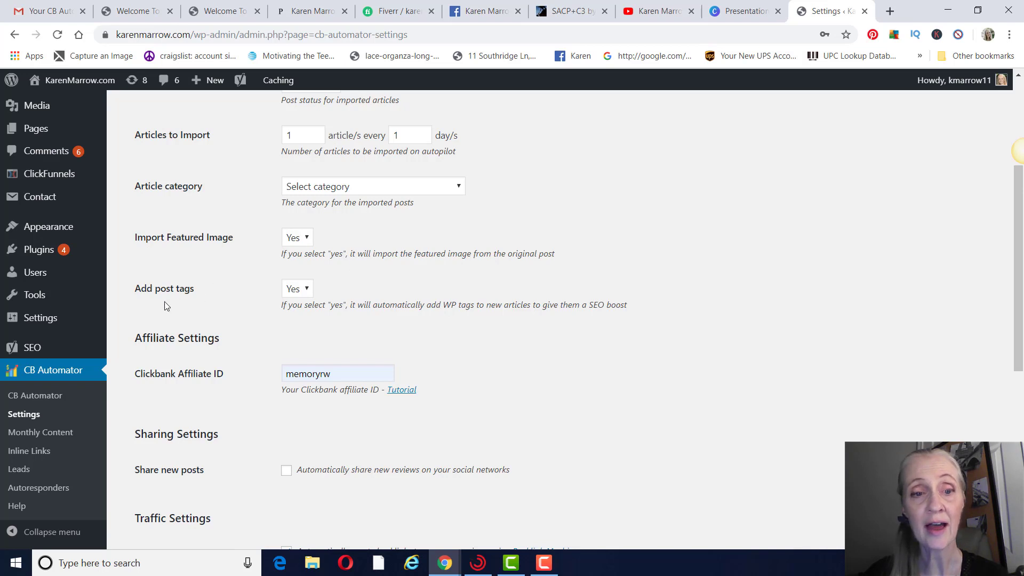
scroll(664, 259, "down", 2)
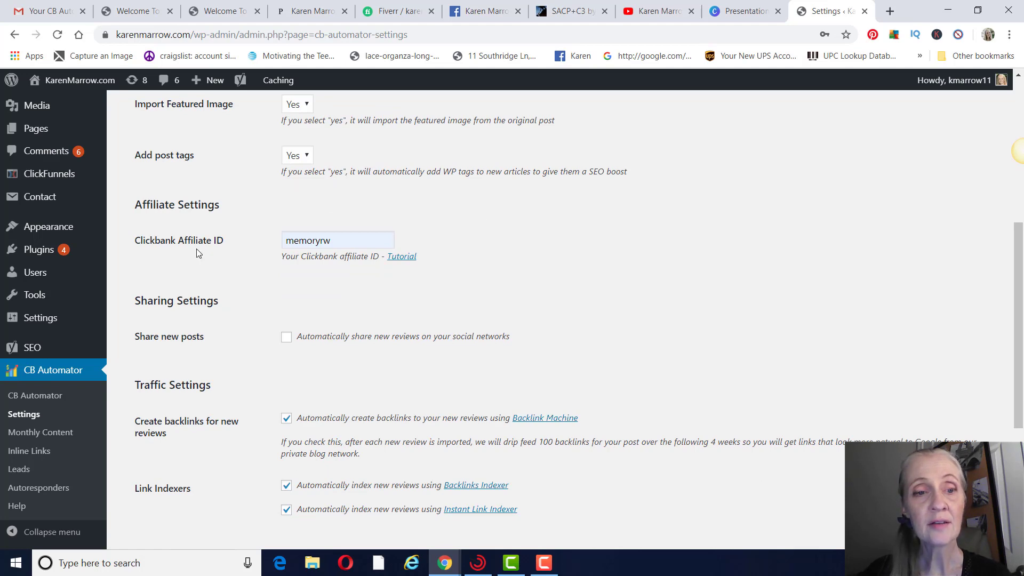
scroll(422, 246, "down", 2)
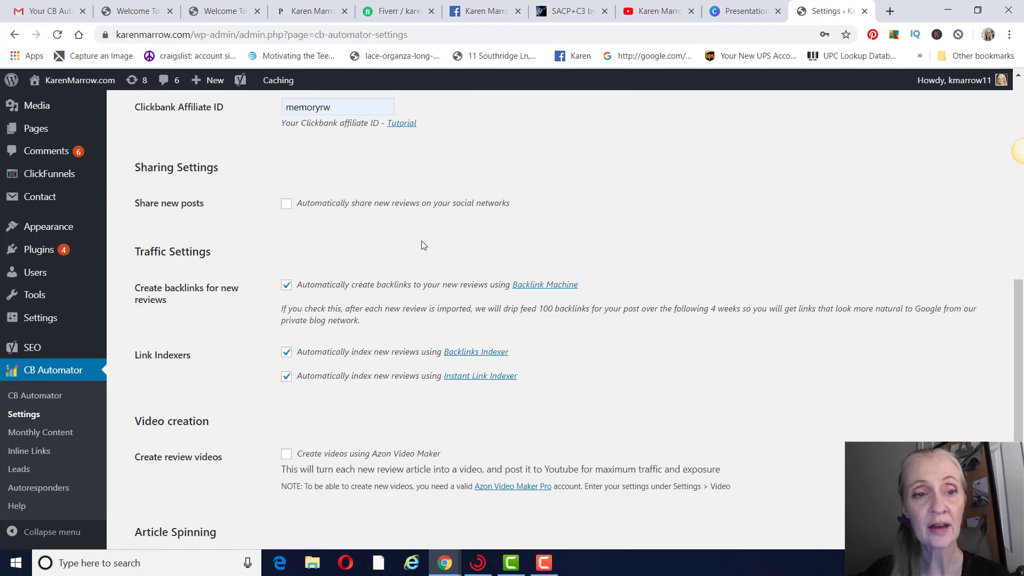
scroll(419, 241, "down", 1)
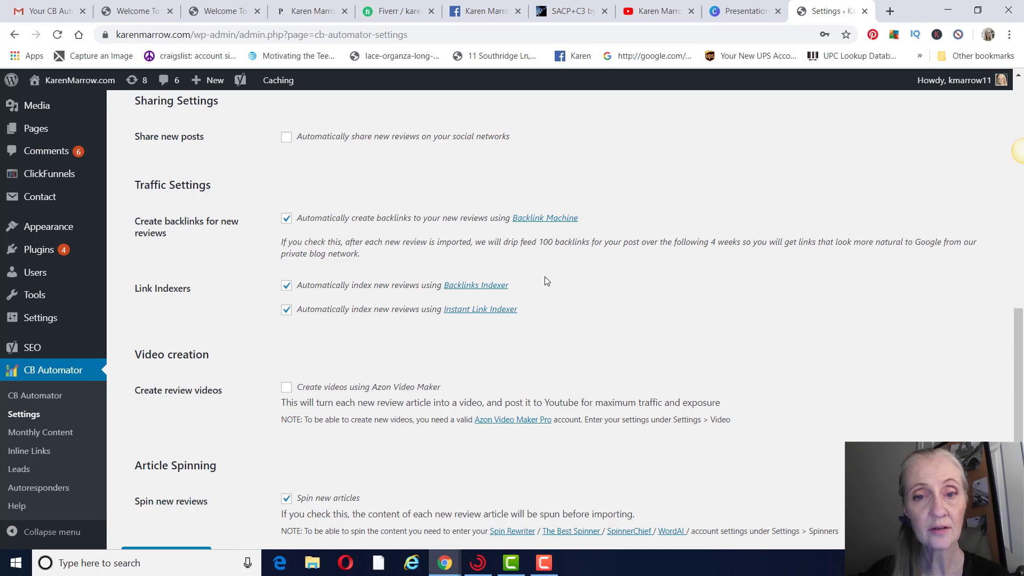
scroll(546, 282, "down", 1)
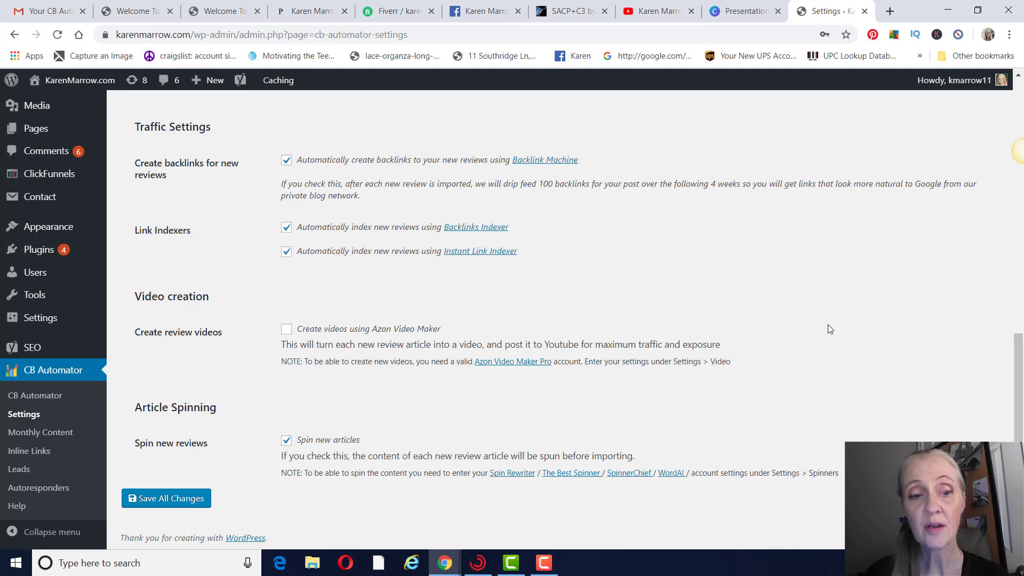
Step: Look through the plugin's Visual Settings, HTML Code and Banner Ads options
scroll(830, 329, "up", 20)
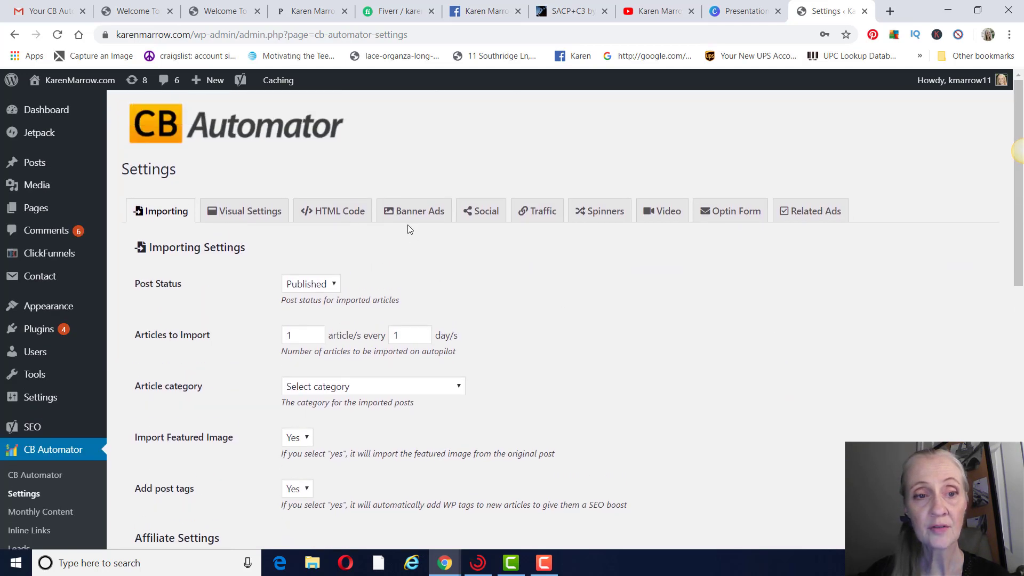
left_click(256, 221)
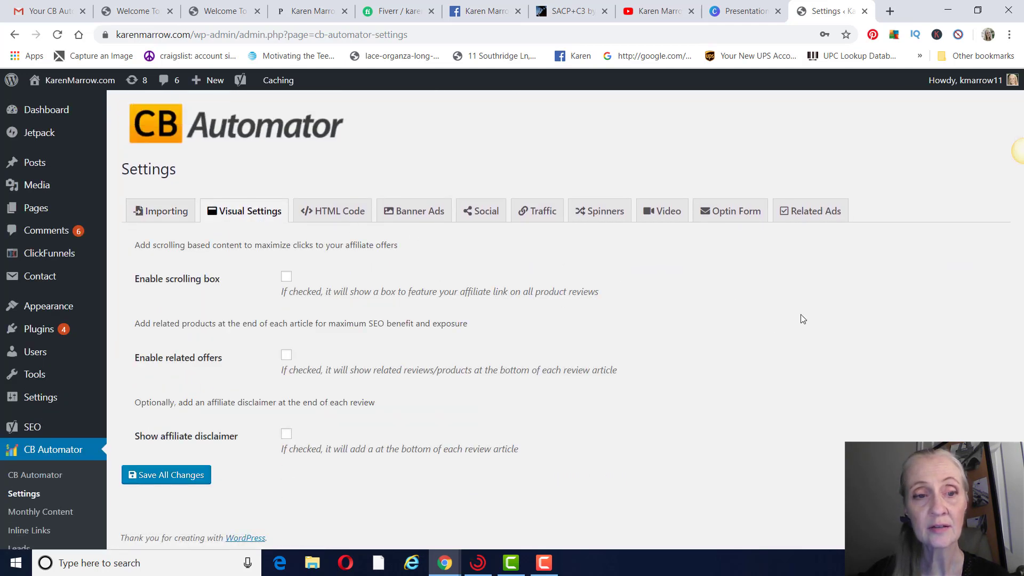
left_click(337, 221)
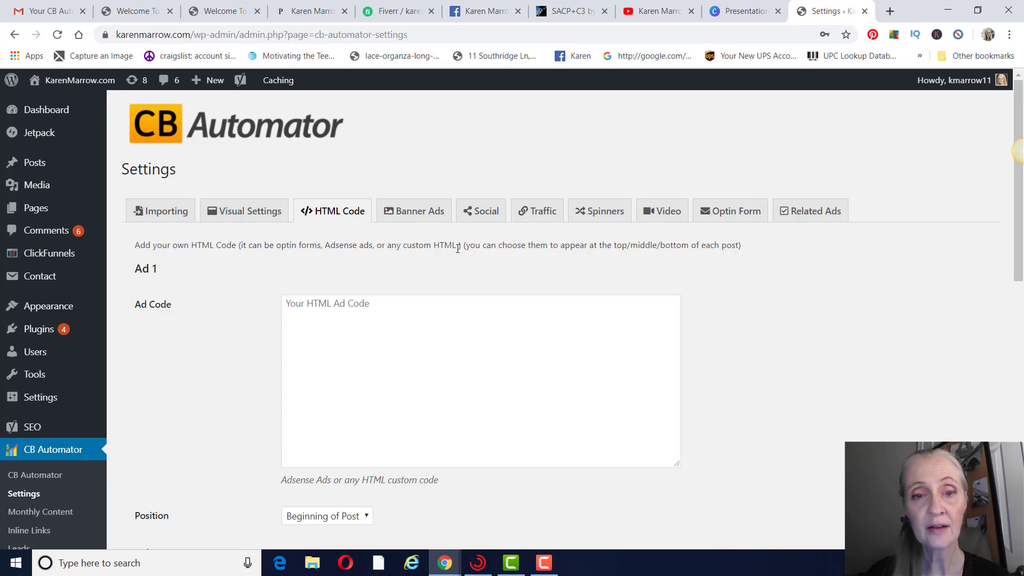
left_click(417, 218)
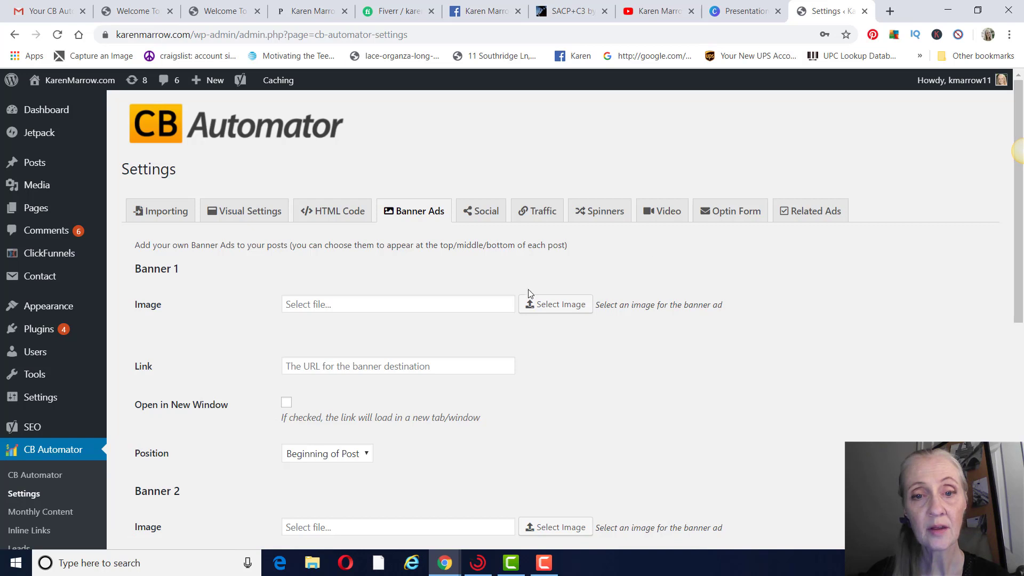
Step: Examine the Social settings for connecting Facebook, Twitter and Medium accounts
left_click(483, 218)
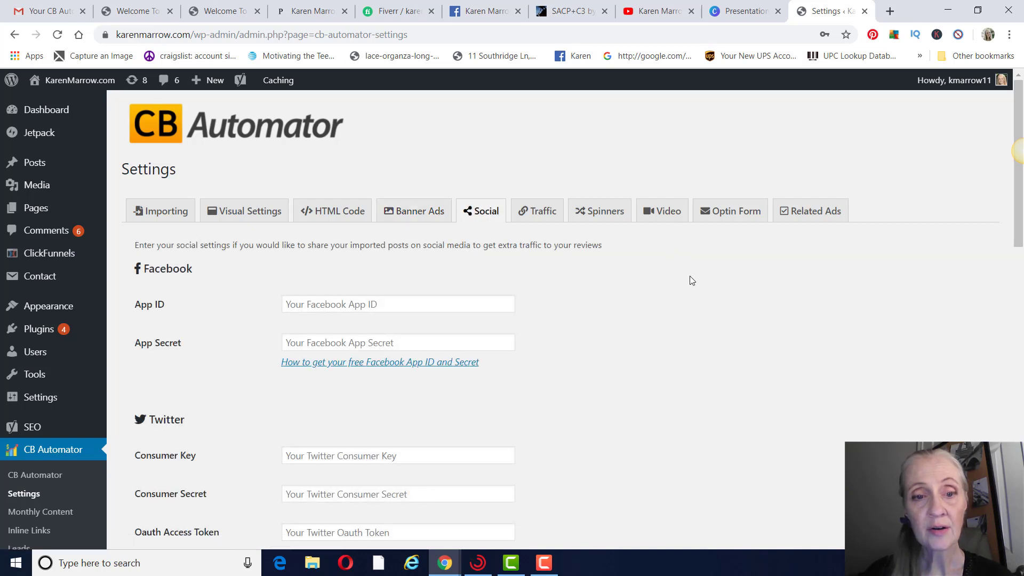
scroll(751, 315, "down", 2)
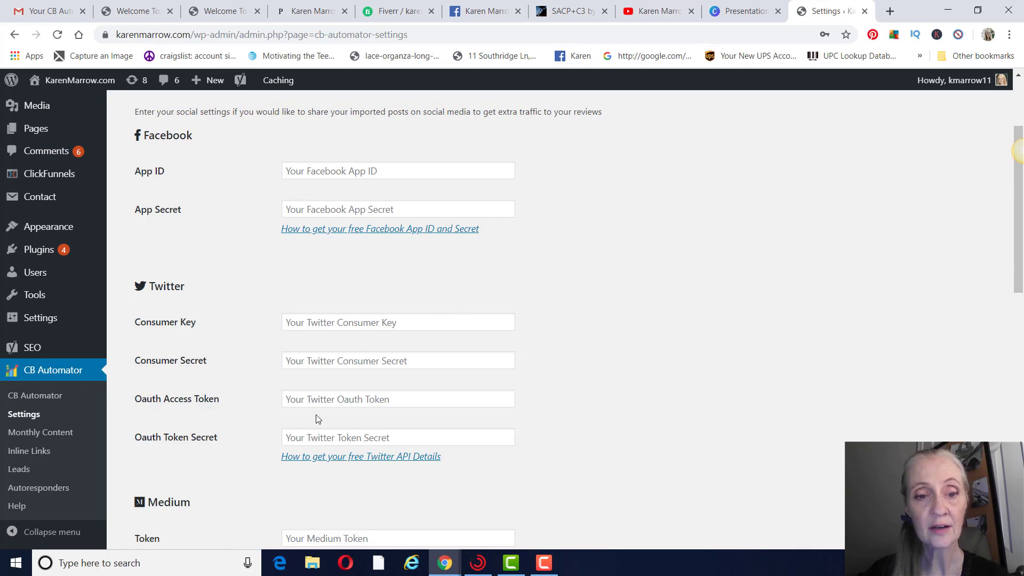
scroll(583, 265, "down", 3)
scroll(583, 265, "up", 5)
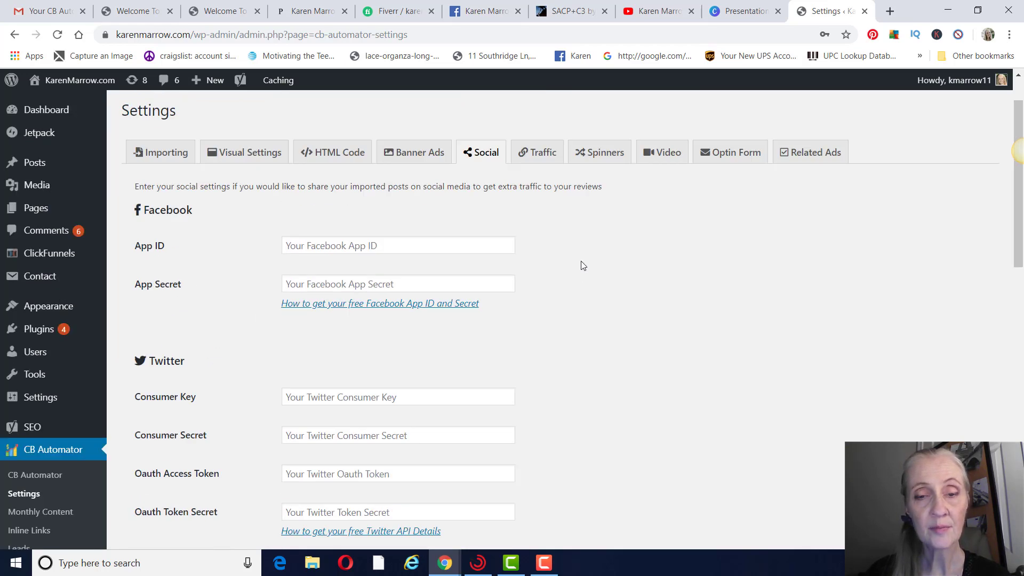
Step: Look through the Traffic, Spinners, Video and Optin Form settings of the plugin
left_click(540, 212)
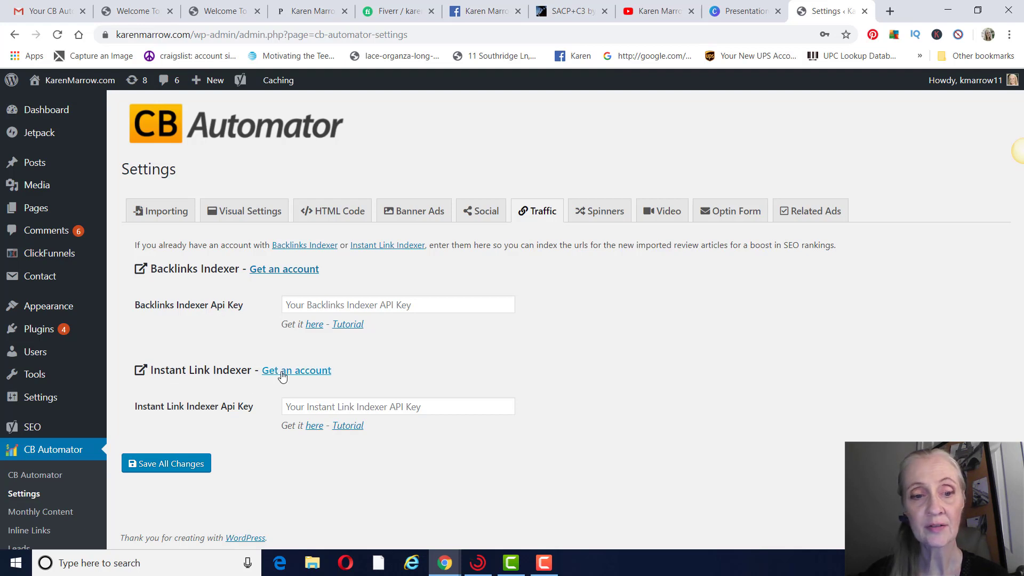
left_click(618, 216)
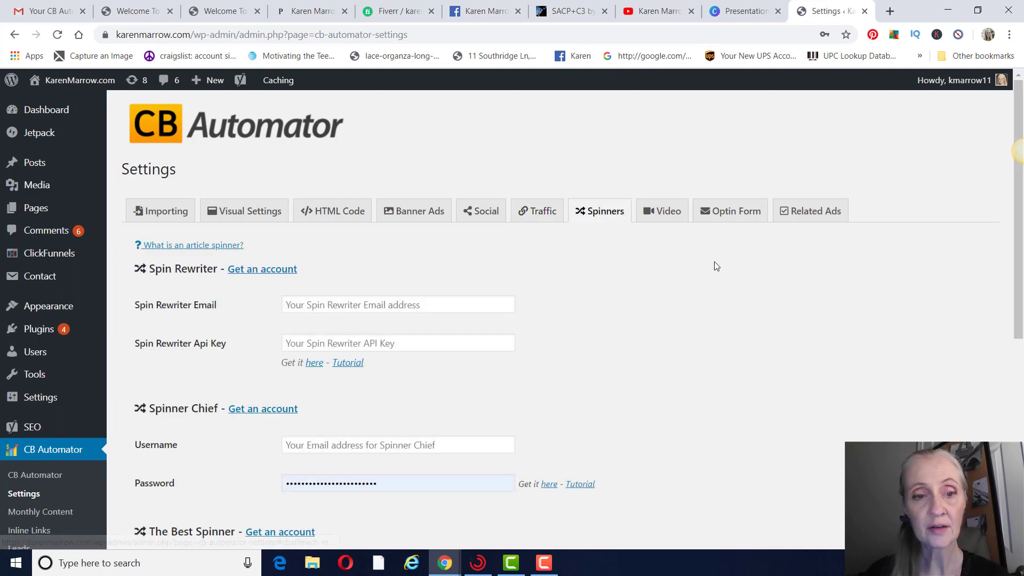
scroll(851, 297, "down", 2)
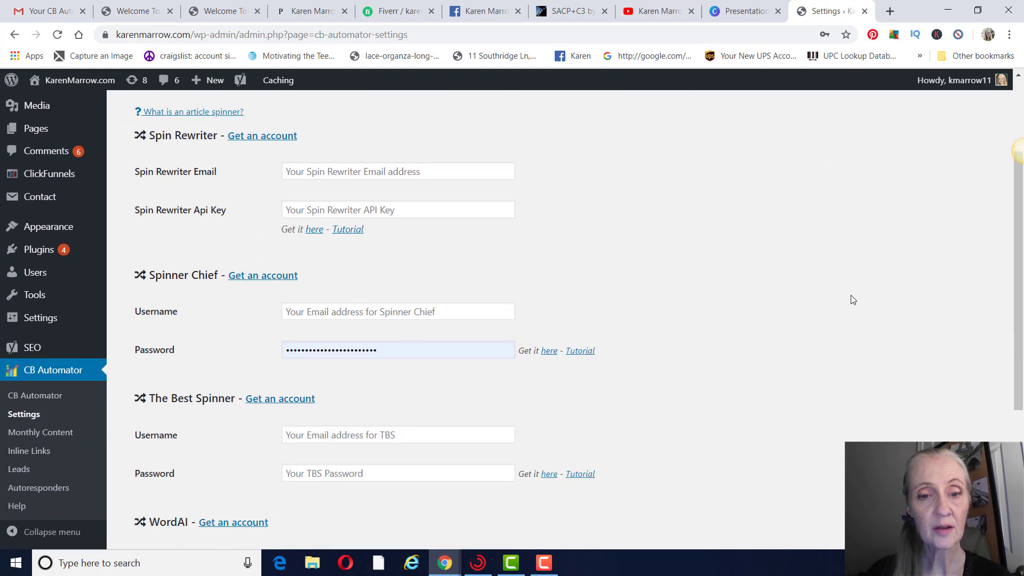
scroll(850, 297, "up", 2)
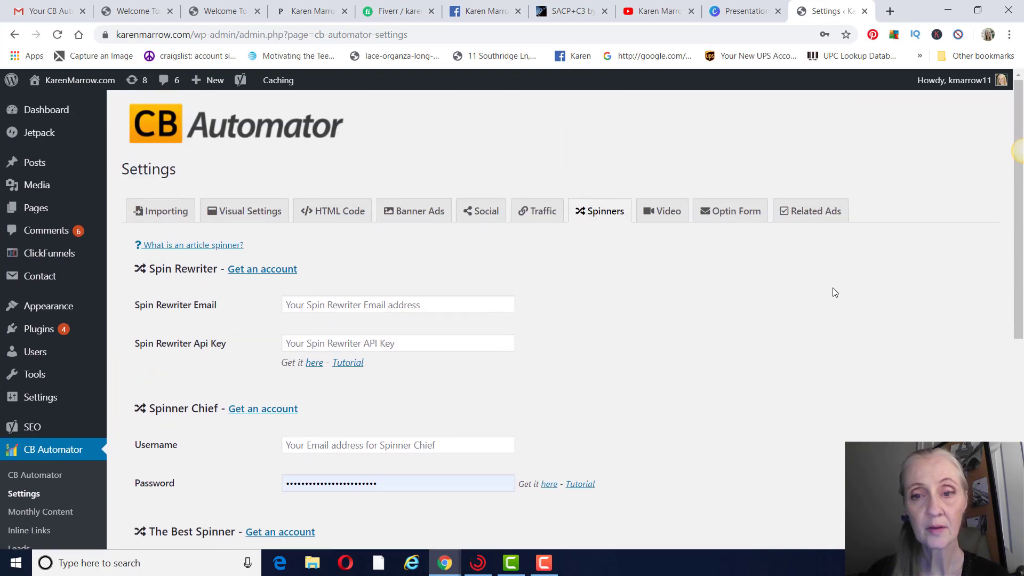
left_click(673, 214)
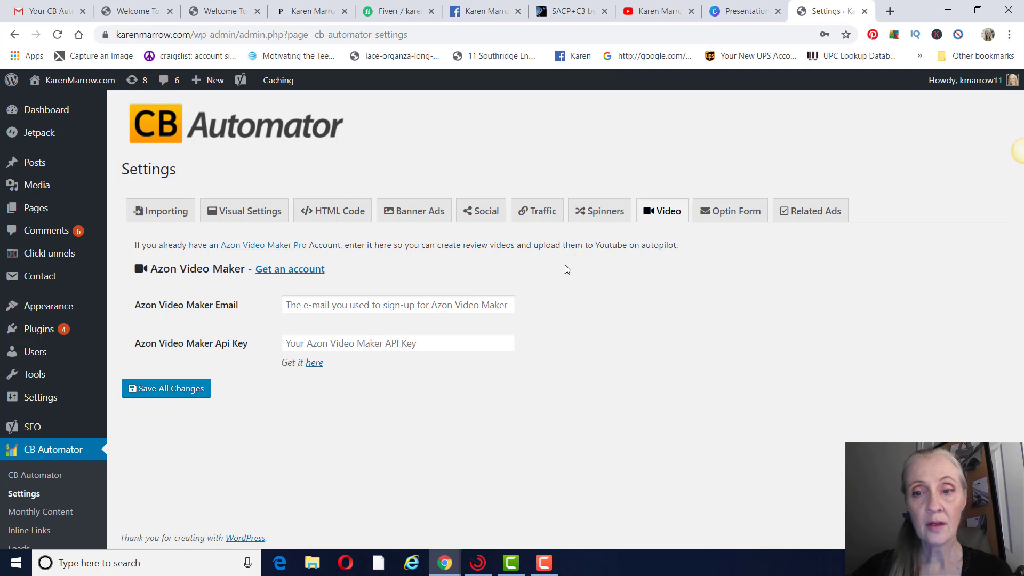
left_click(731, 214)
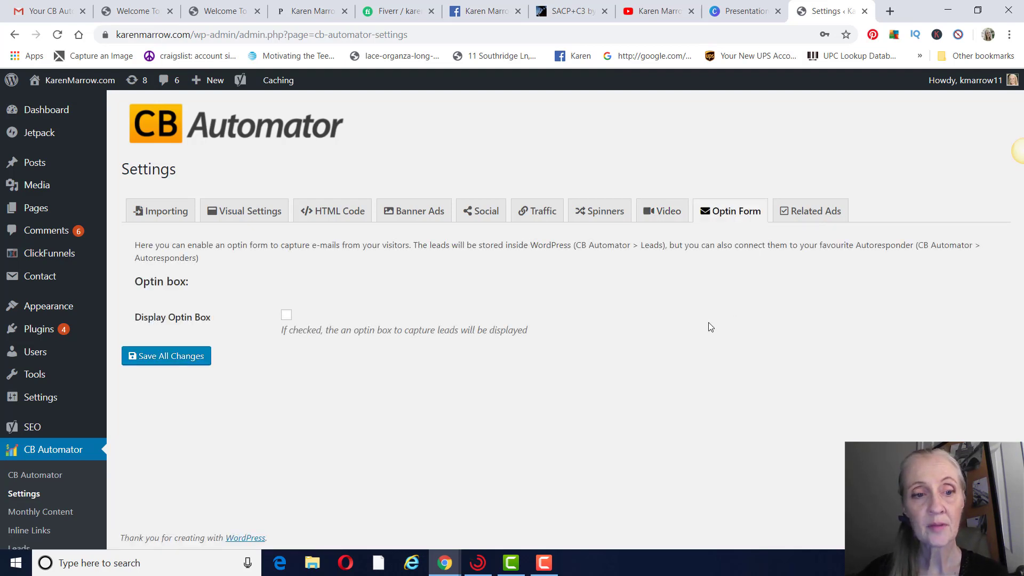
Step: Examine the Related Ads settings for the Amazon, Clickbank and eBay services
left_click(804, 219)
scroll(797, 286, "down", 3)
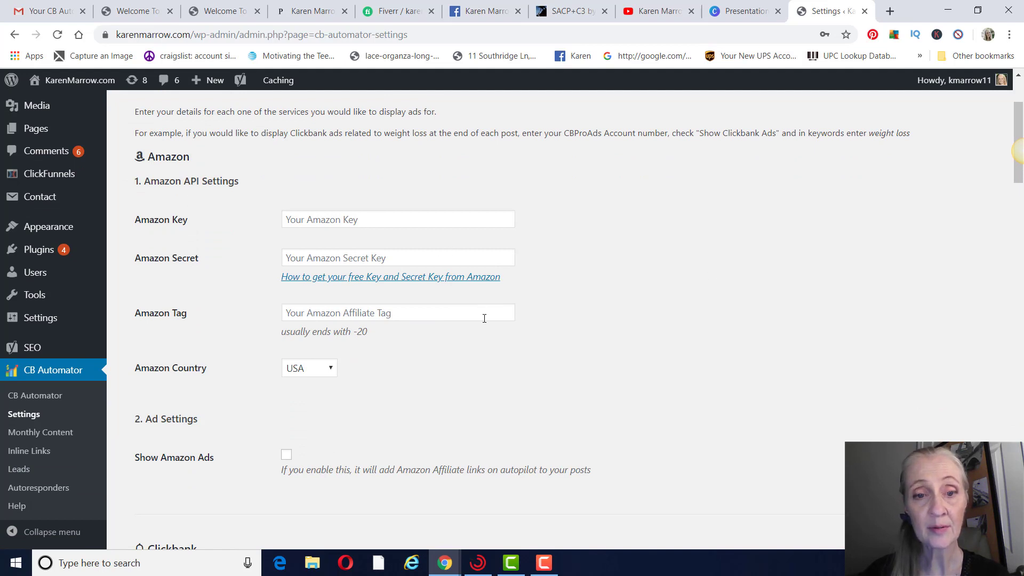
scroll(459, 323, "down", 6)
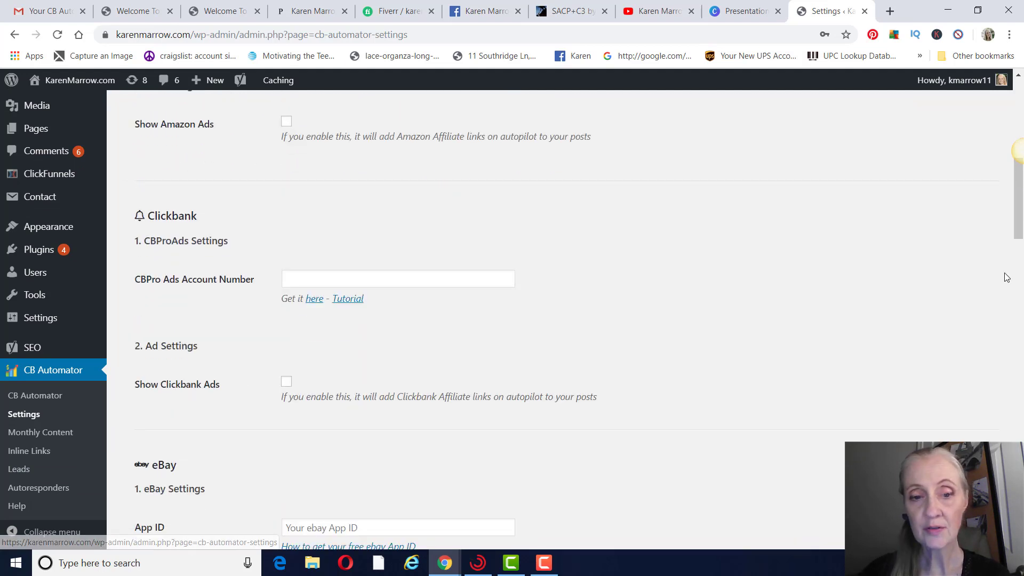
scroll(68, 406, "down", 3)
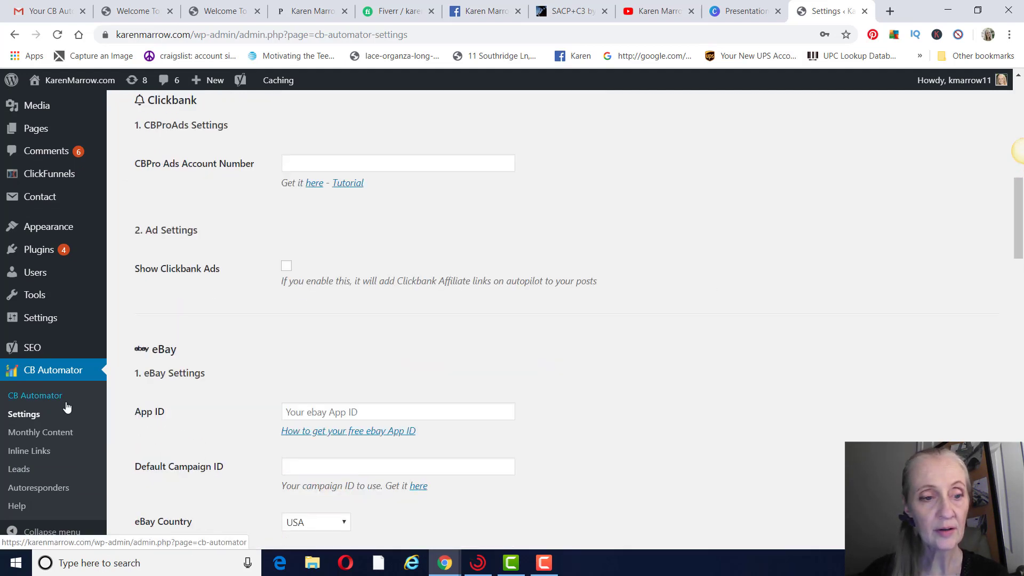
Step: View the CB Automator Monthly Content page and open the Leads page
left_click(38, 441)
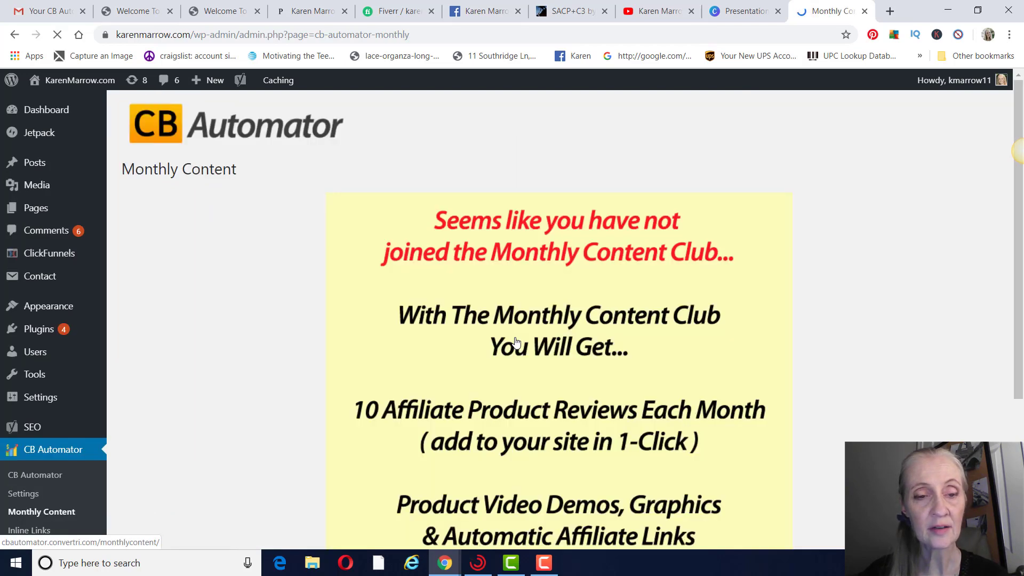
scroll(732, 270, "down", 4)
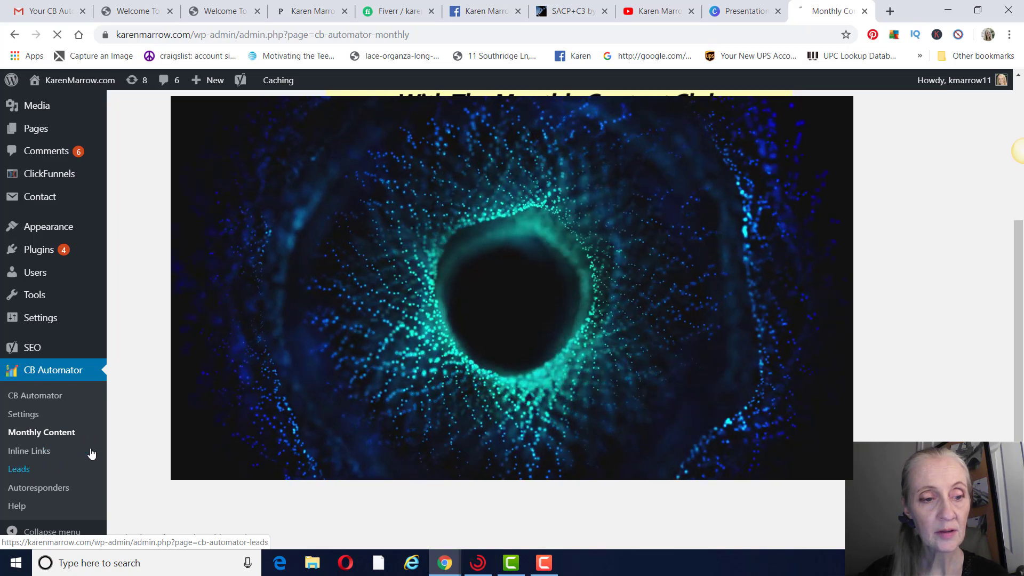
left_click(24, 469)
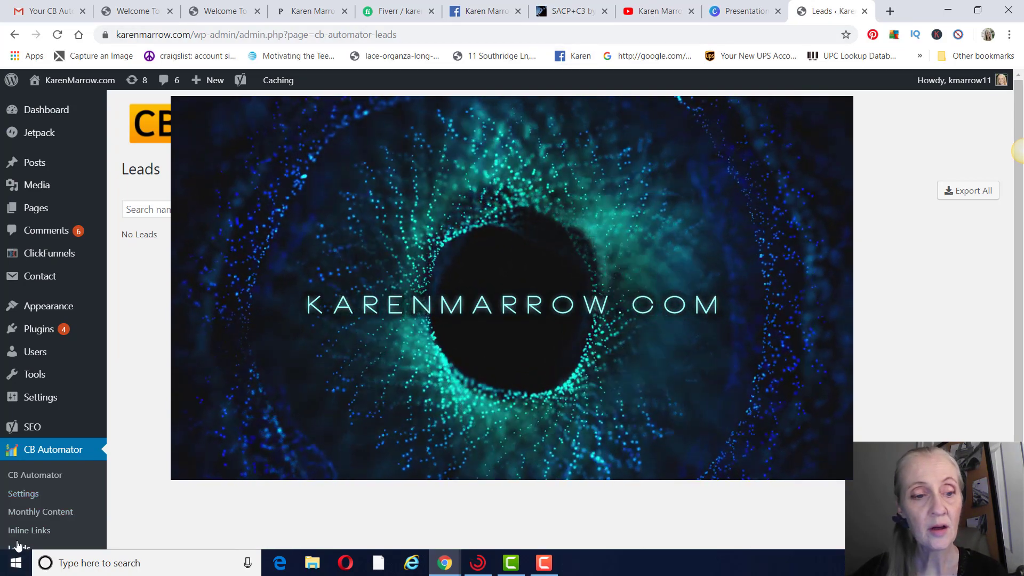
Step: Open the CB Automator Autoresponders page to view the email services that can be connected
scroll(17, 534, "down", 2)
left_click(32, 488)
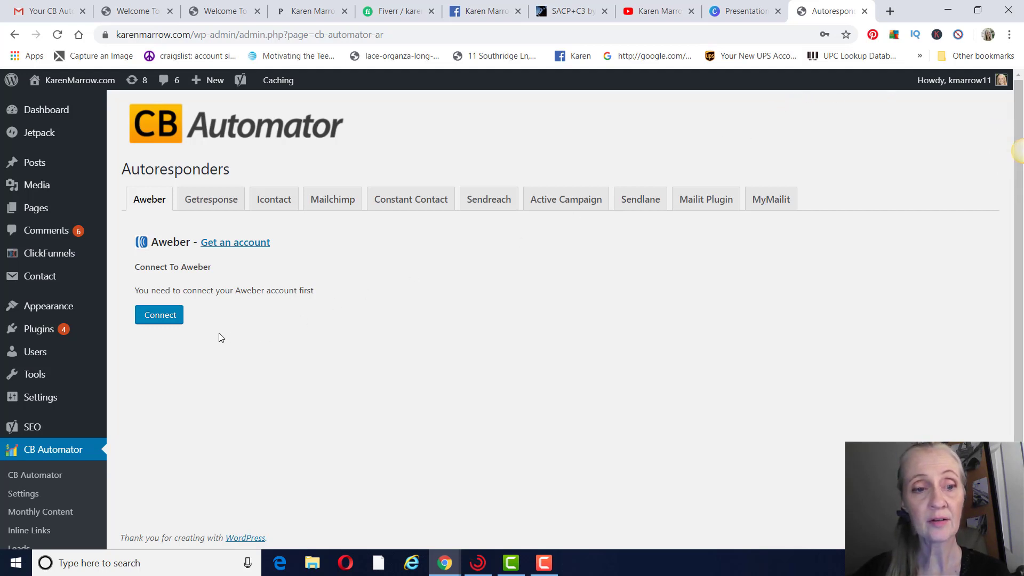
Step: Open the main CB Automator page with the imported reviews and force an import of another review
scroll(98, 362, "down", 2)
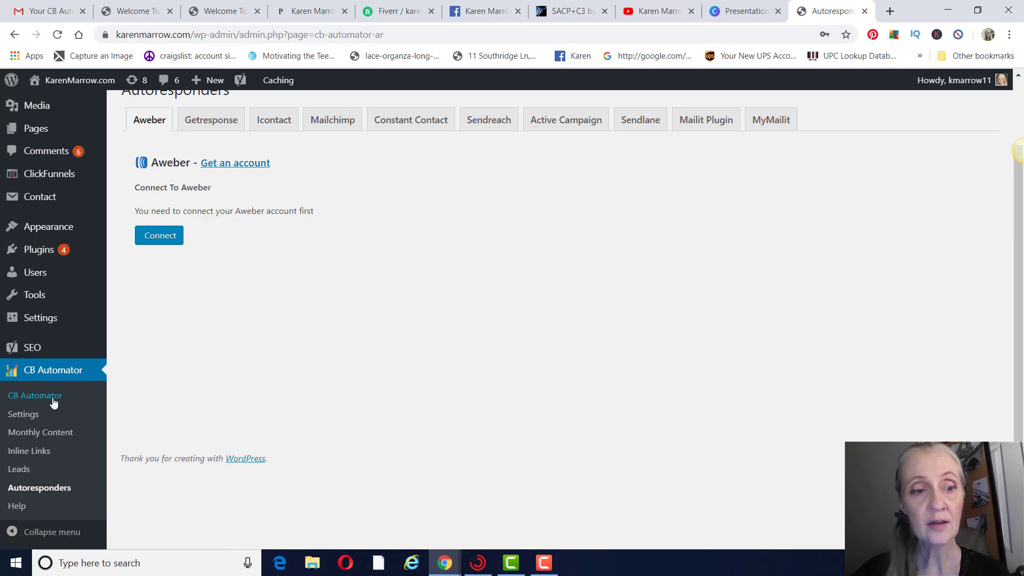
left_click(38, 401)
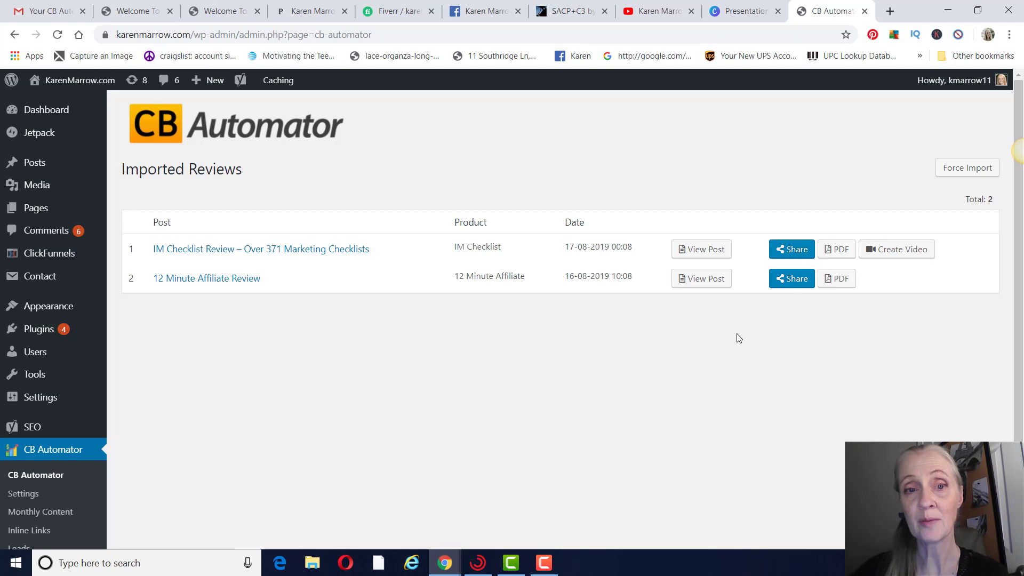
left_click(982, 169)
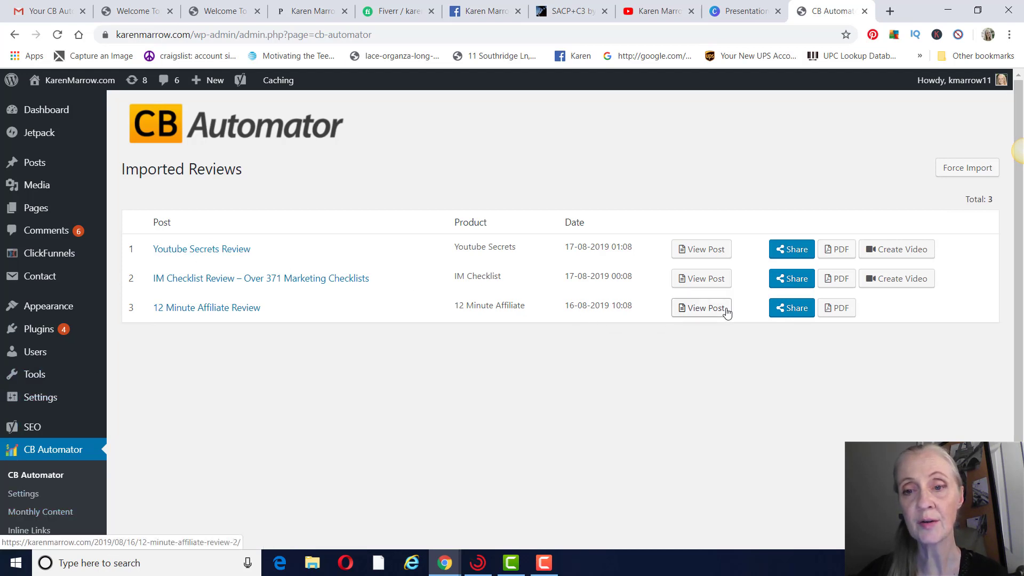
Step: Open the imported Youtube Secrets Review post and examine its text, affiliate links, images, video and tags
left_click(705, 253)
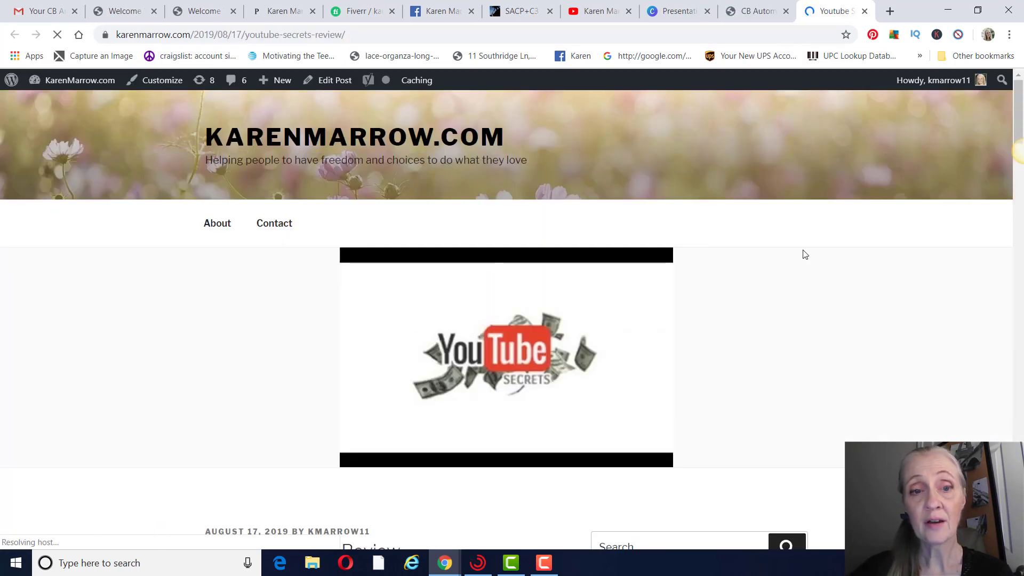
scroll(803, 254, "down", 5)
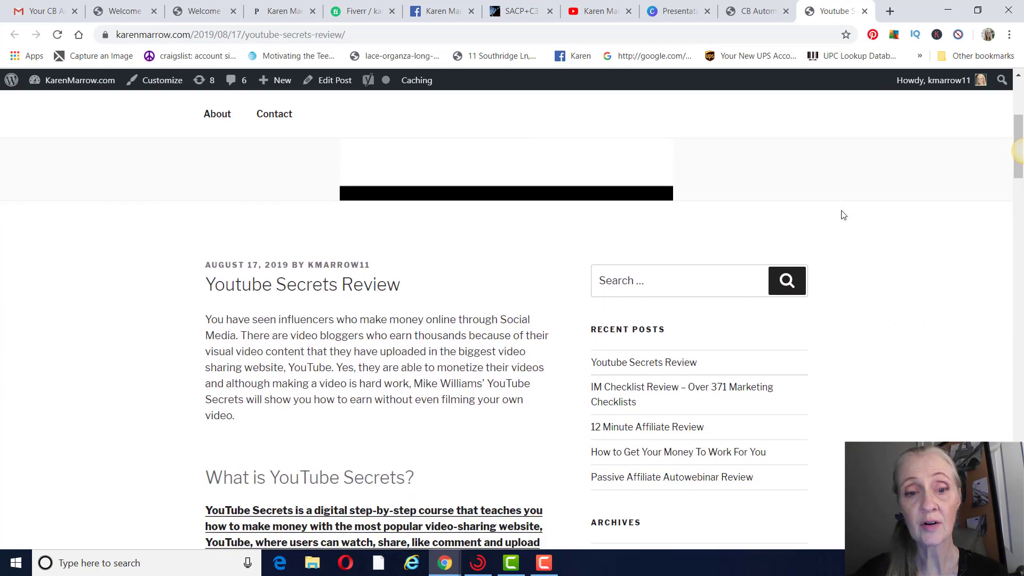
scroll(843, 215, "down", 3)
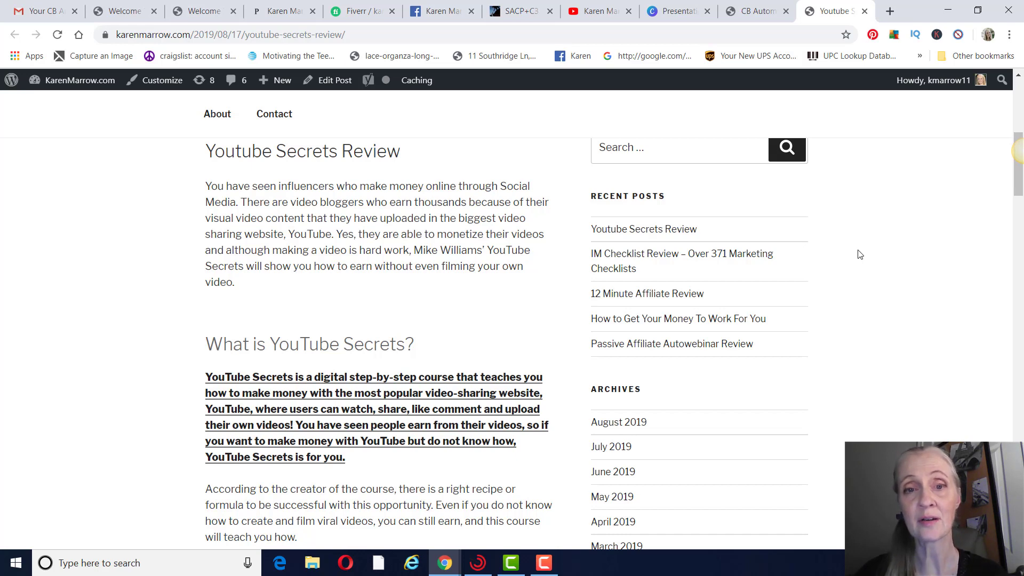
scroll(860, 254, "down", 3)
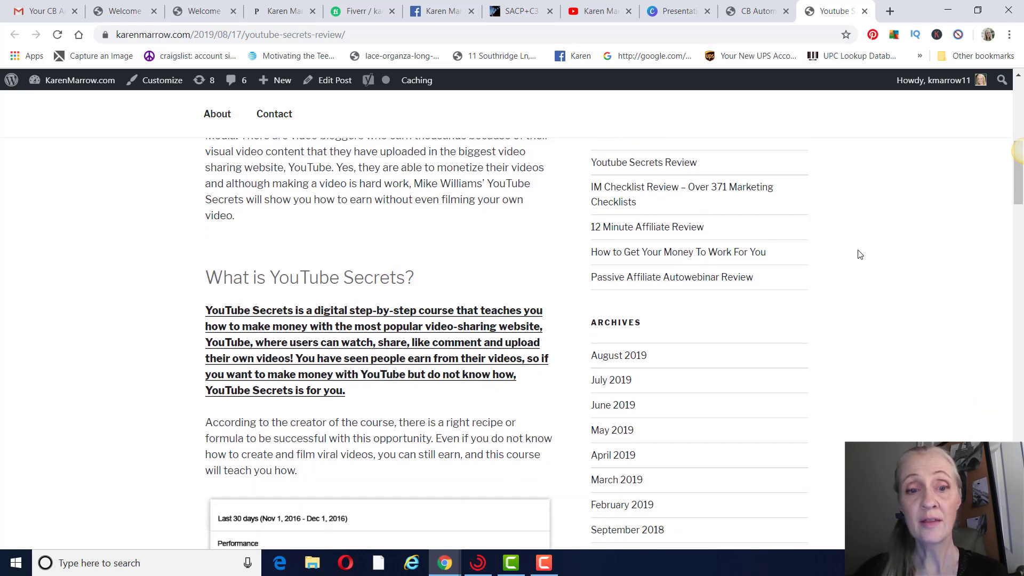
scroll(860, 254, "down", 6)
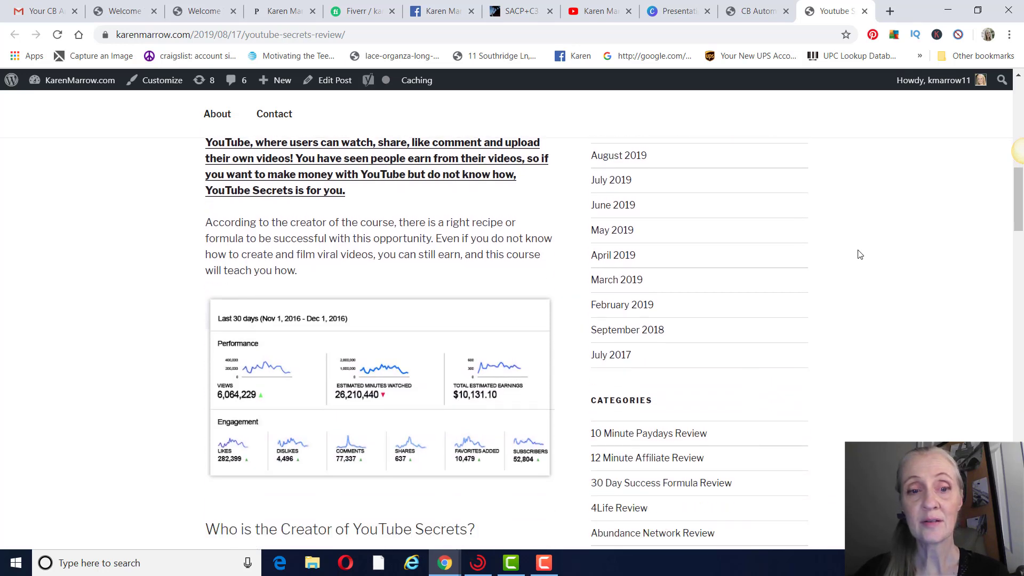
scroll(869, 272, "down", 3)
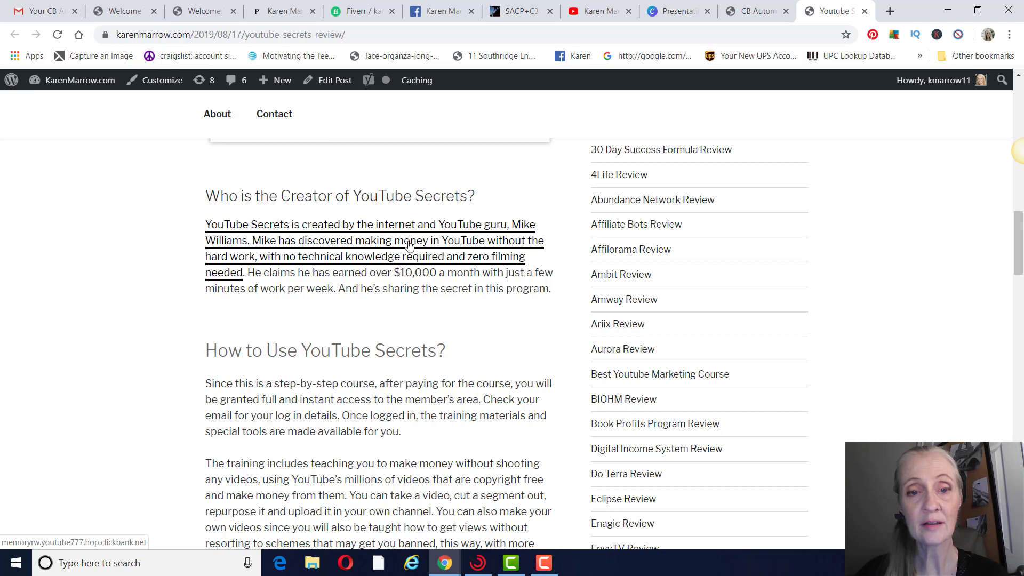
scroll(845, 195, "down", 3)
scroll(845, 195, "down", 3)
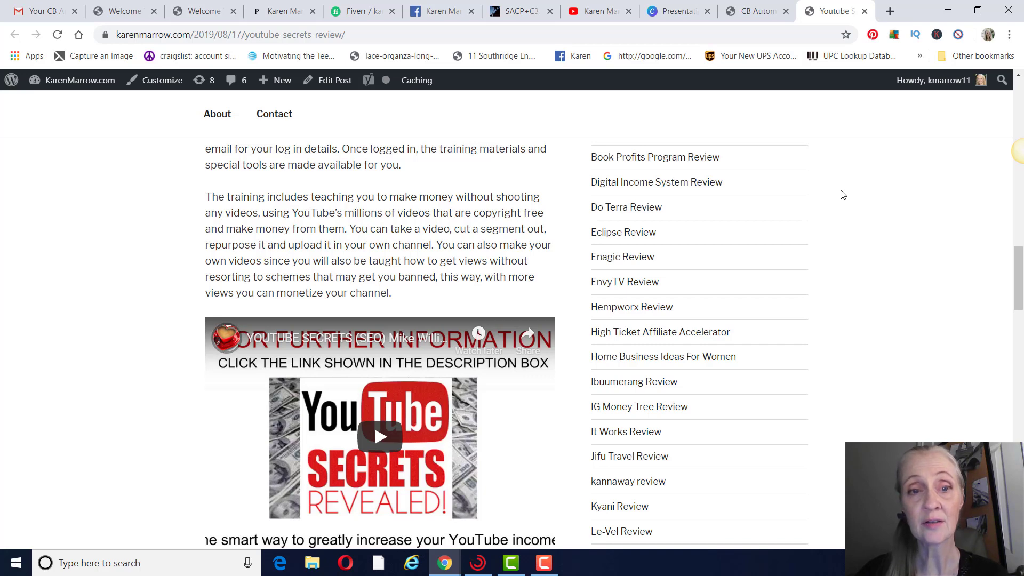
scroll(843, 196, "down", 3)
scroll(843, 195, "down", 2)
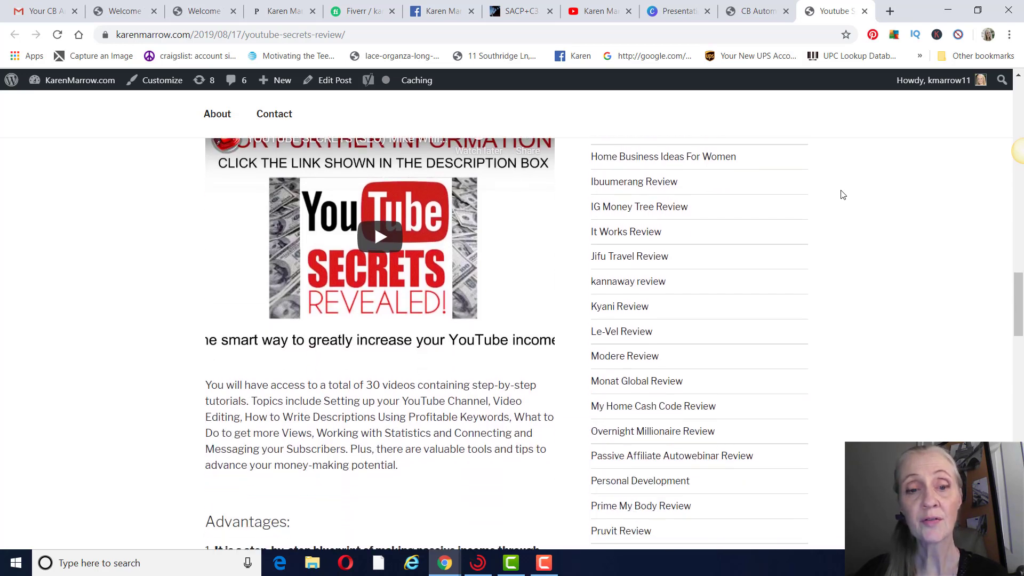
scroll(842, 195, "down", 3)
scroll(842, 195, "down", 3)
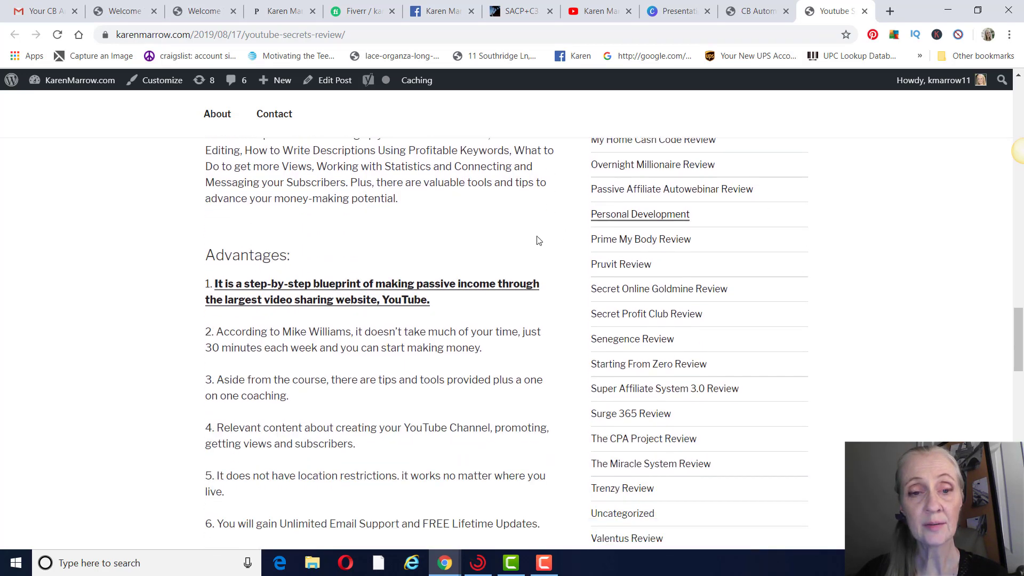
scroll(382, 288, "down", 9)
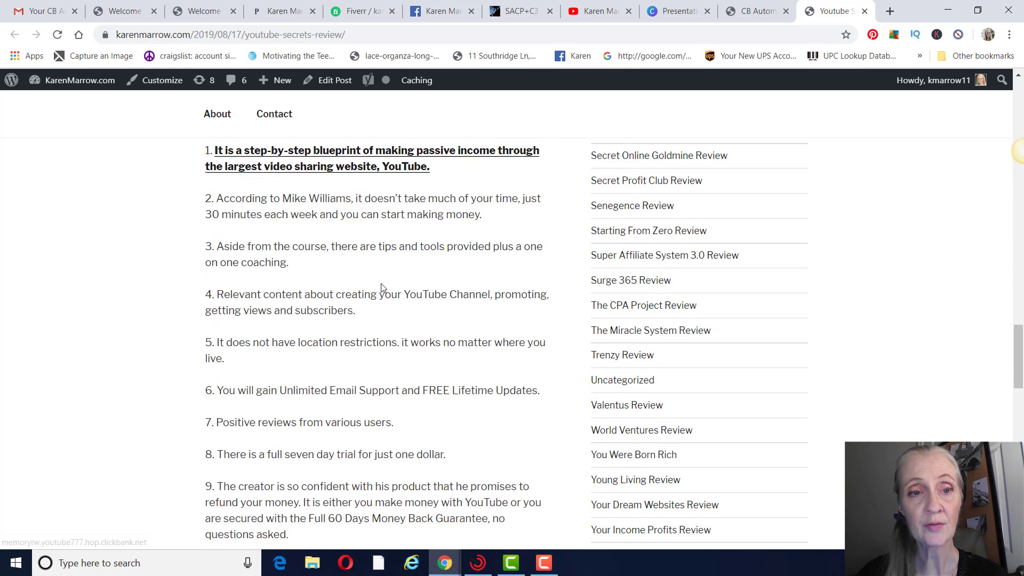
scroll(381, 283, "down", 5)
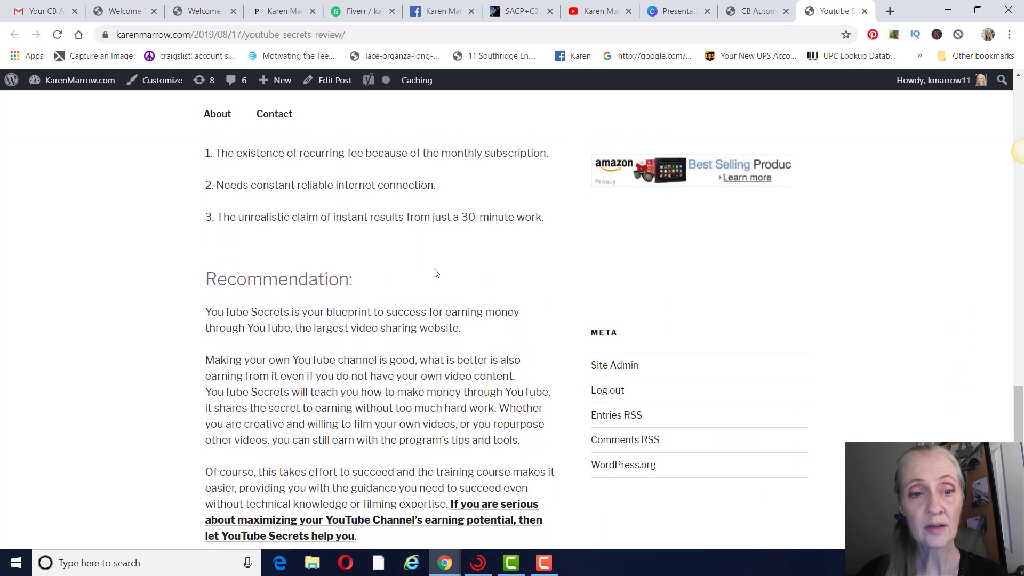
scroll(467, 276, "down", 1)
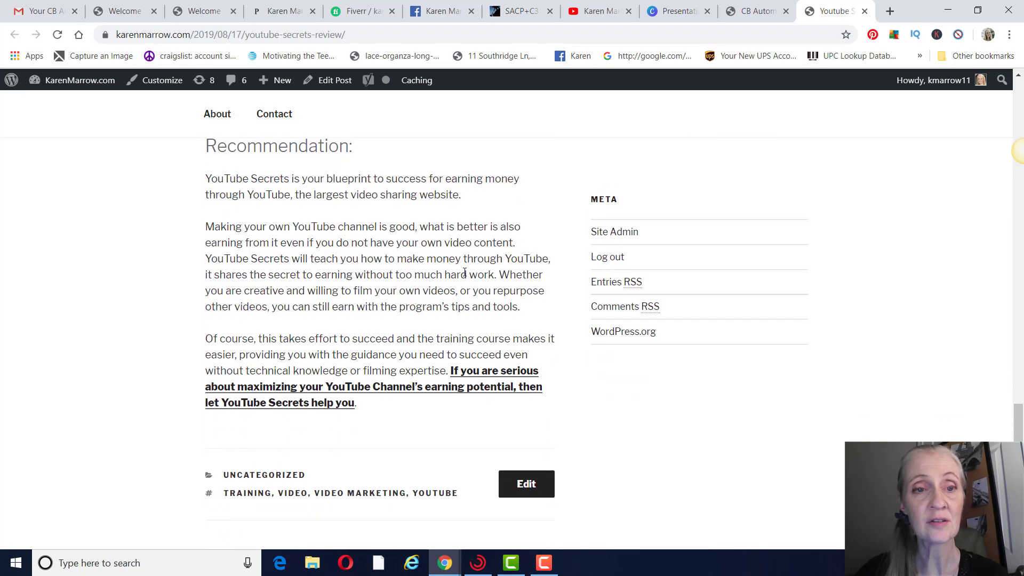
scroll(464, 272, "down", 1)
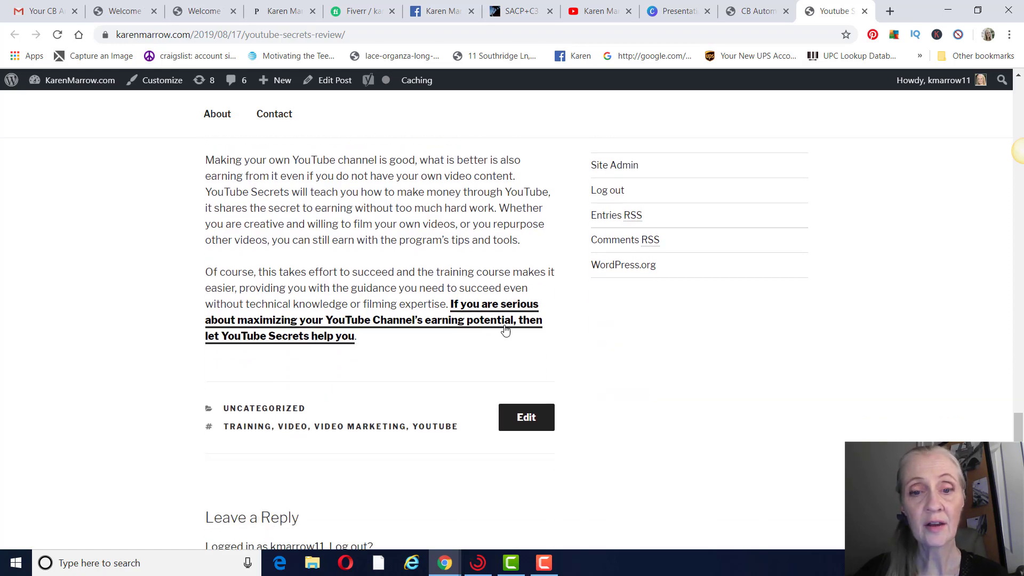
scroll(627, 310, "up", 20)
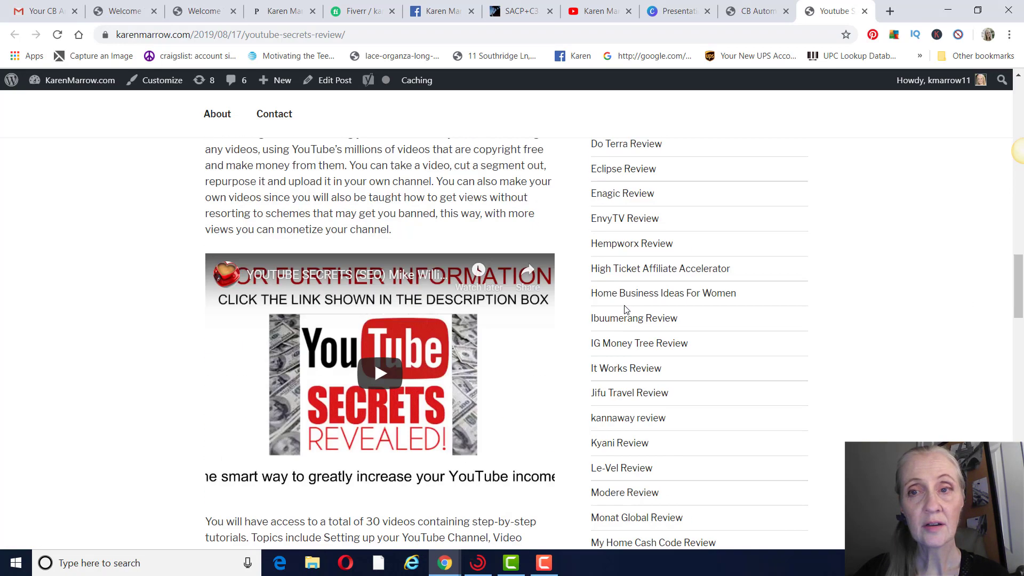
Step: Return to the imported reviews list, open the IM Checklist Review post and look through its content down to the tags
key("ctrl+shift+Tab")
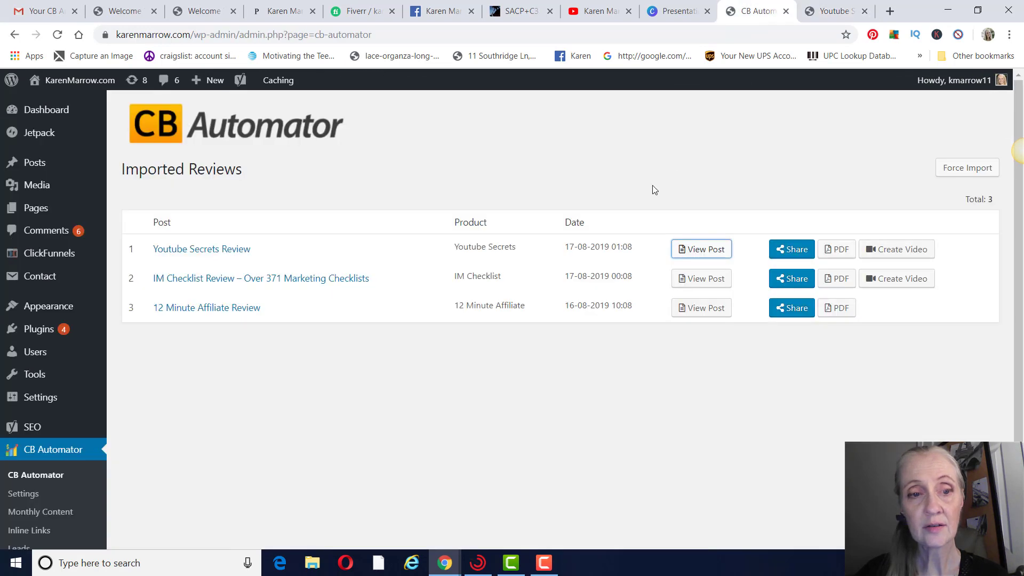
left_click(694, 279)
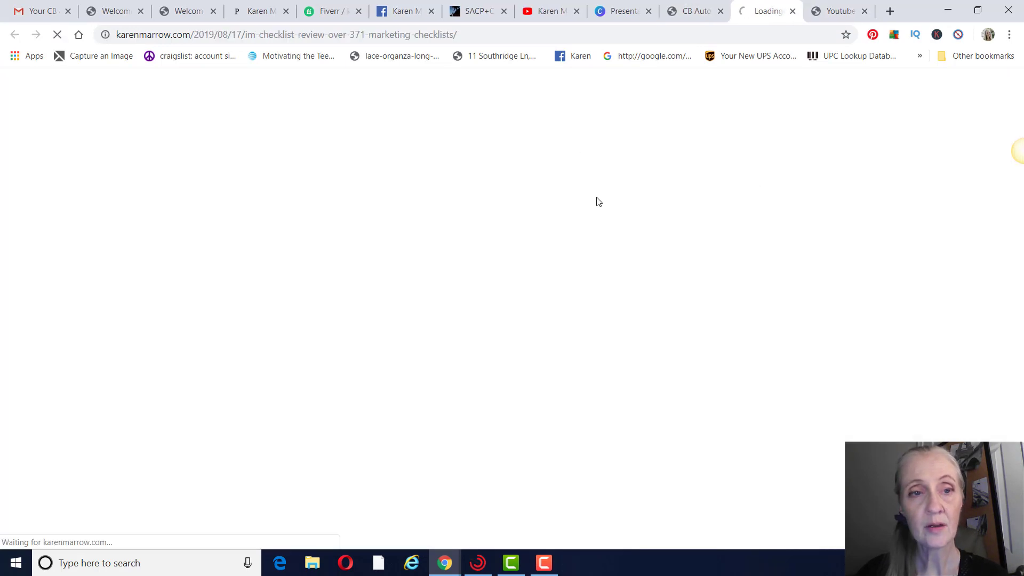
scroll(800, 240, "down", 10)
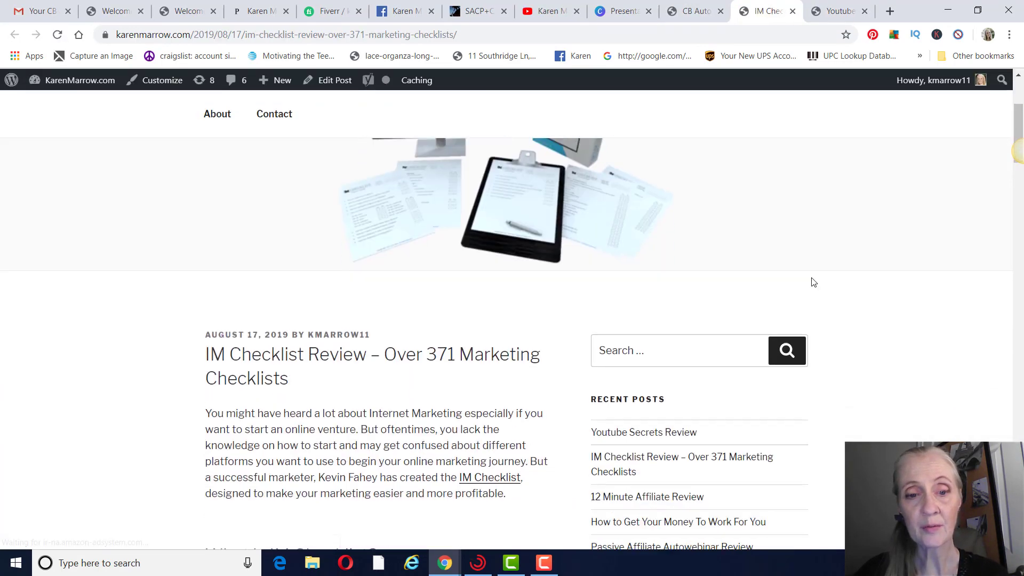
scroll(831, 238, "down", 11)
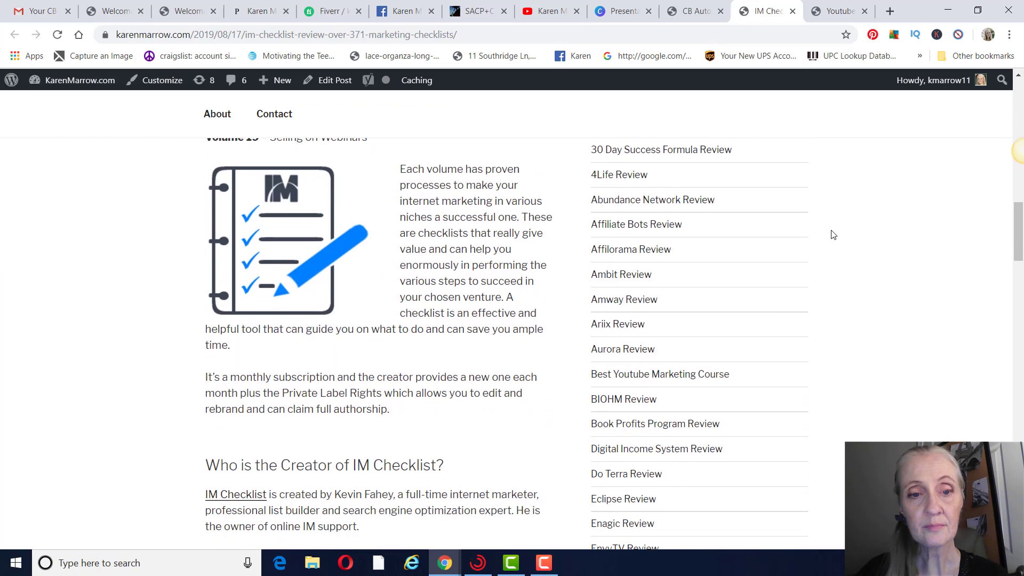
scroll(867, 260, "down", 10)
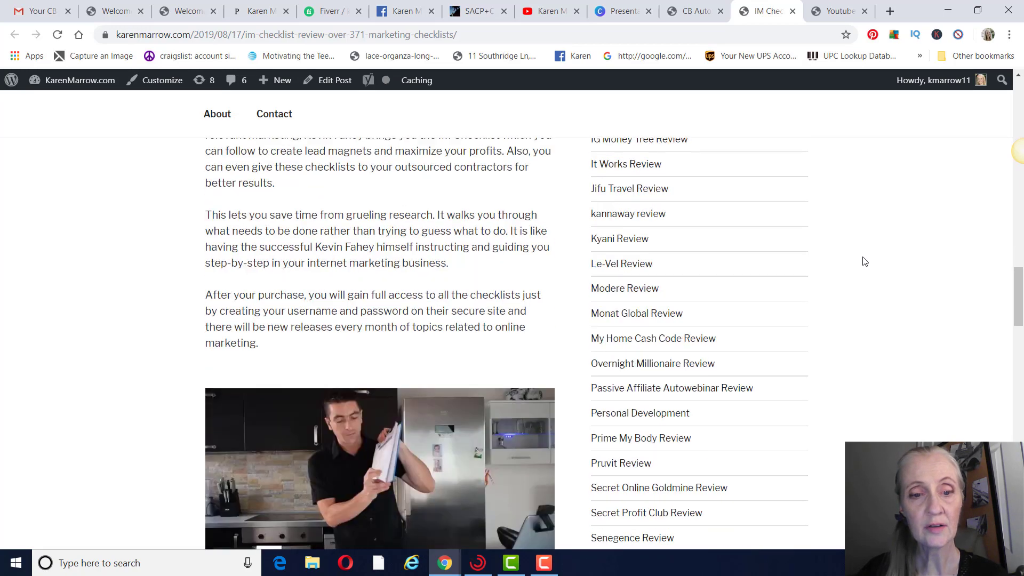
scroll(433, 344, "down", 5)
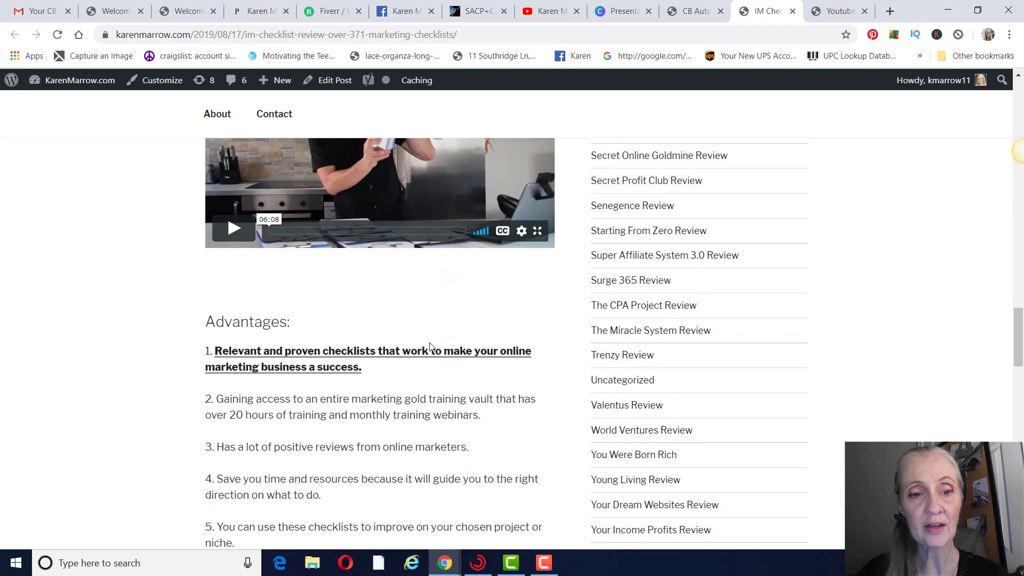
scroll(426, 344, "down", 4)
scroll(427, 344, "down", 10)
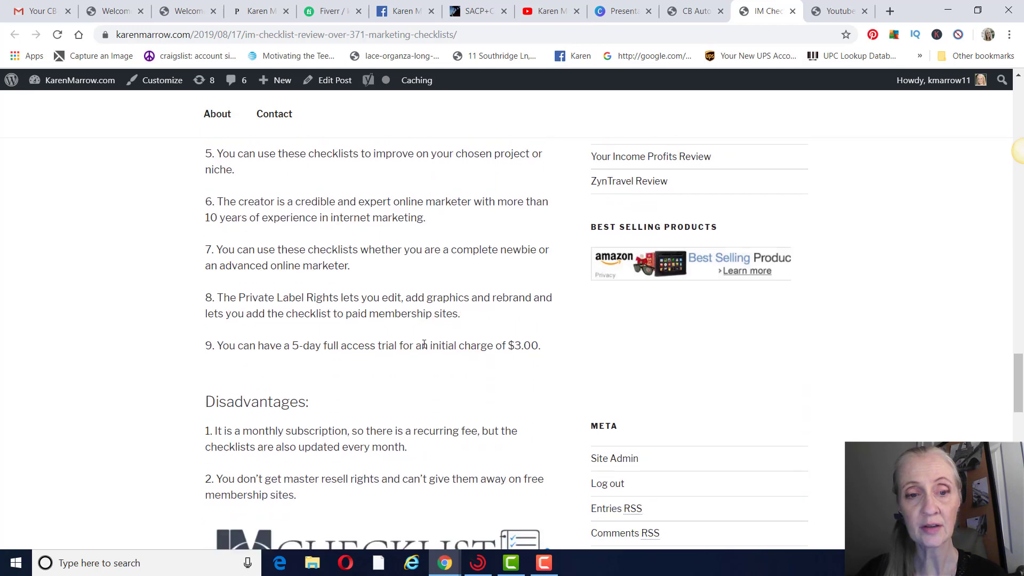
scroll(467, 350, "down", 2)
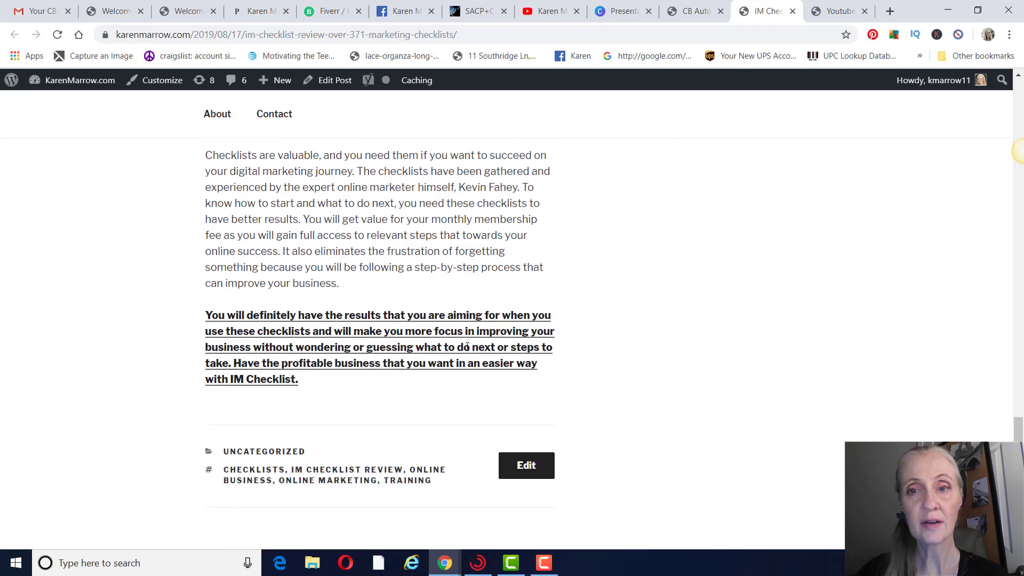
scroll(698, 201, "up", 8)
Step: Go back to the imported reviews list, open the 12 Minute Affiliate Review post and read through to its recommendation section
left_click(693, 11)
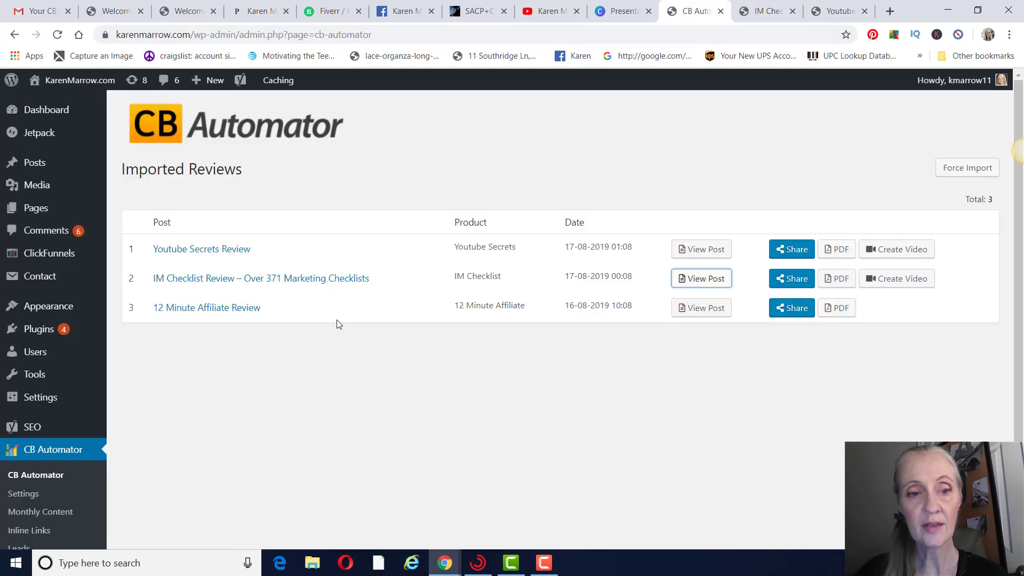
left_click(702, 307)
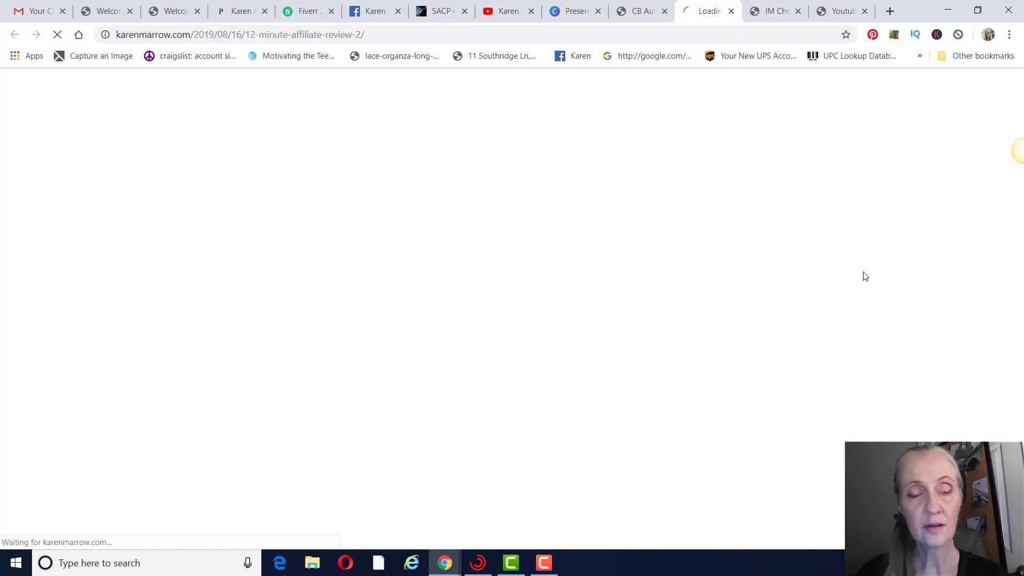
scroll(891, 229, "down", 10)
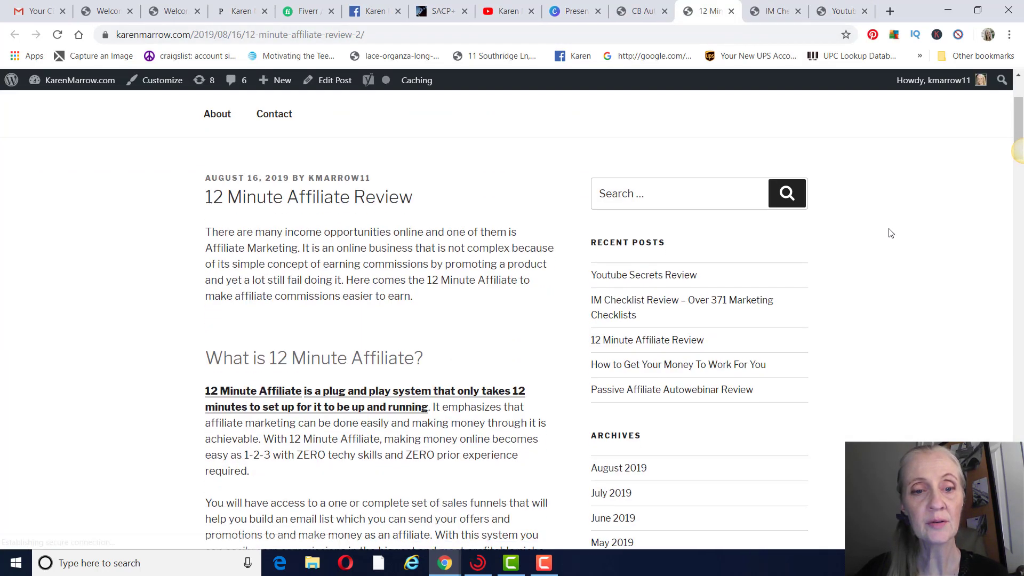
scroll(889, 232, "down", 9)
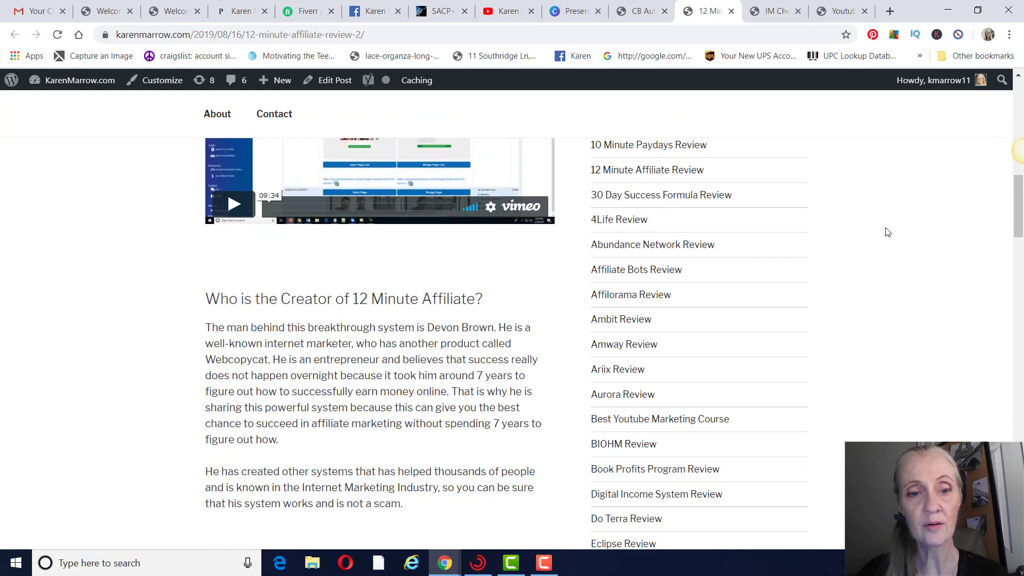
scroll(898, 235, "down", 10)
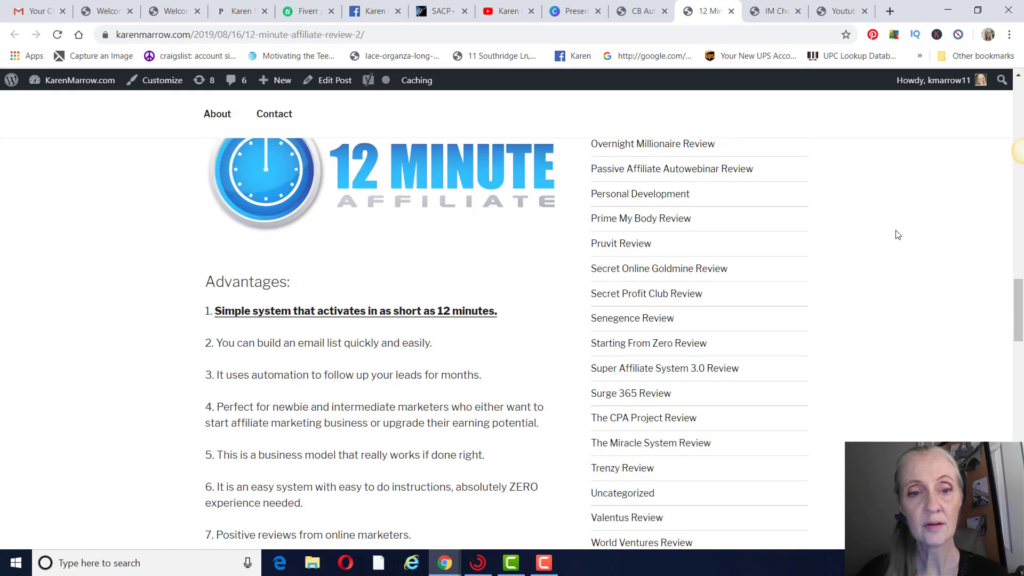
scroll(898, 235, "down", 8)
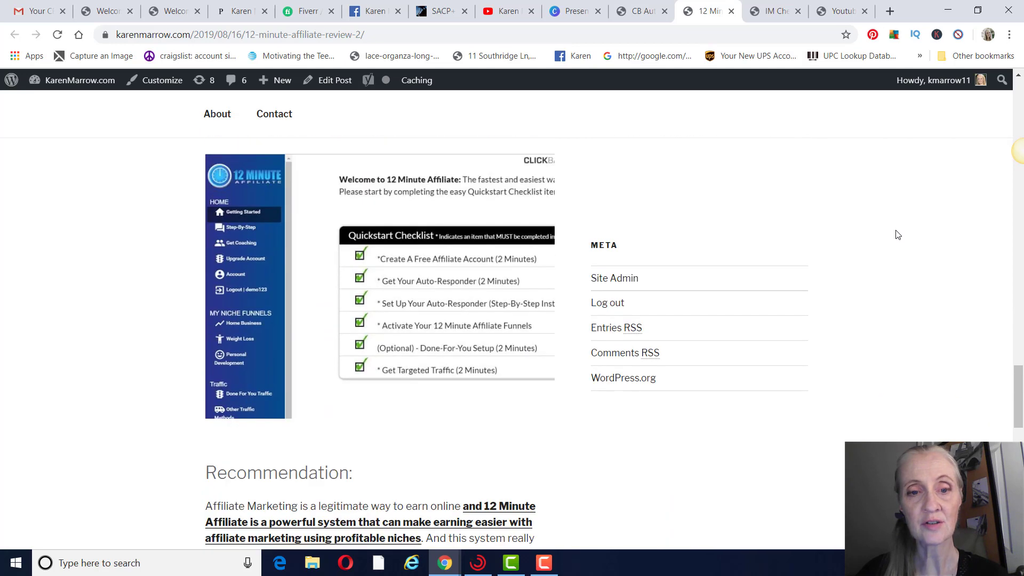
scroll(898, 235, "down", 3)
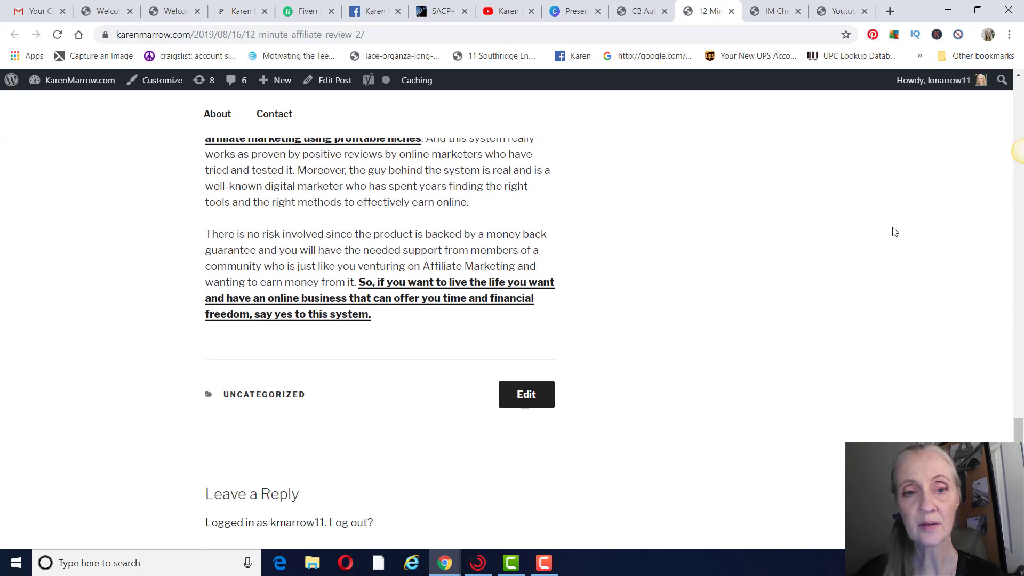
scroll(896, 229, "up", 1)
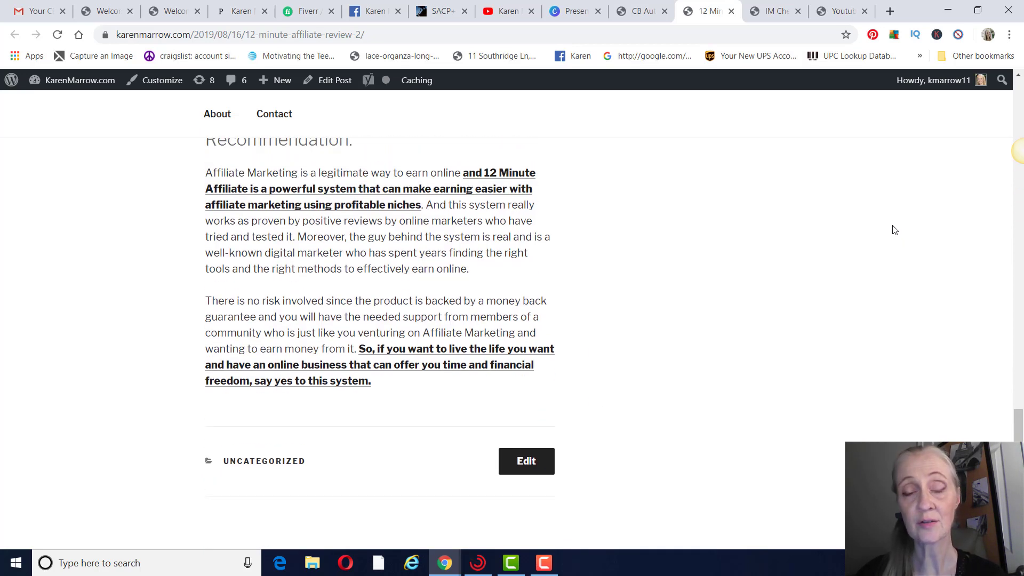
scroll(895, 229, "up", 3)
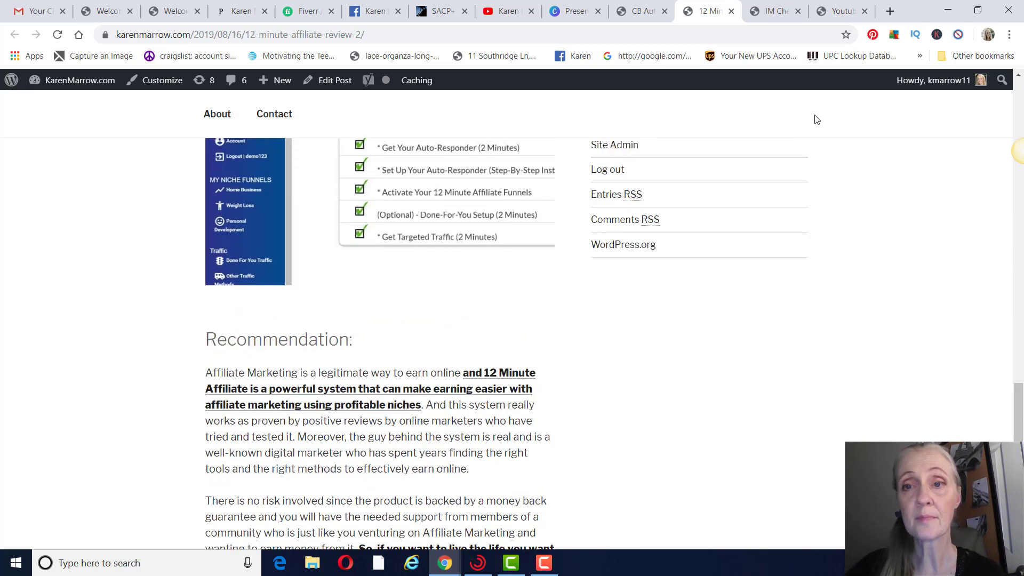
Step: Switch to the cb automator review presentation in Canva and view the Pros slide on page 6
left_click(642, 16)
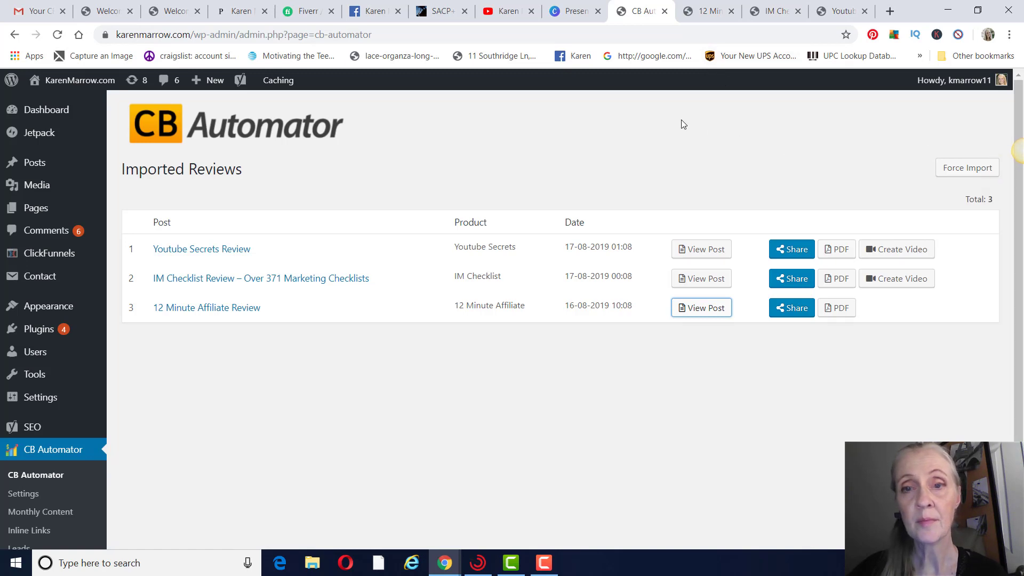
left_click(573, 11)
scroll(926, 173, "down", 6)
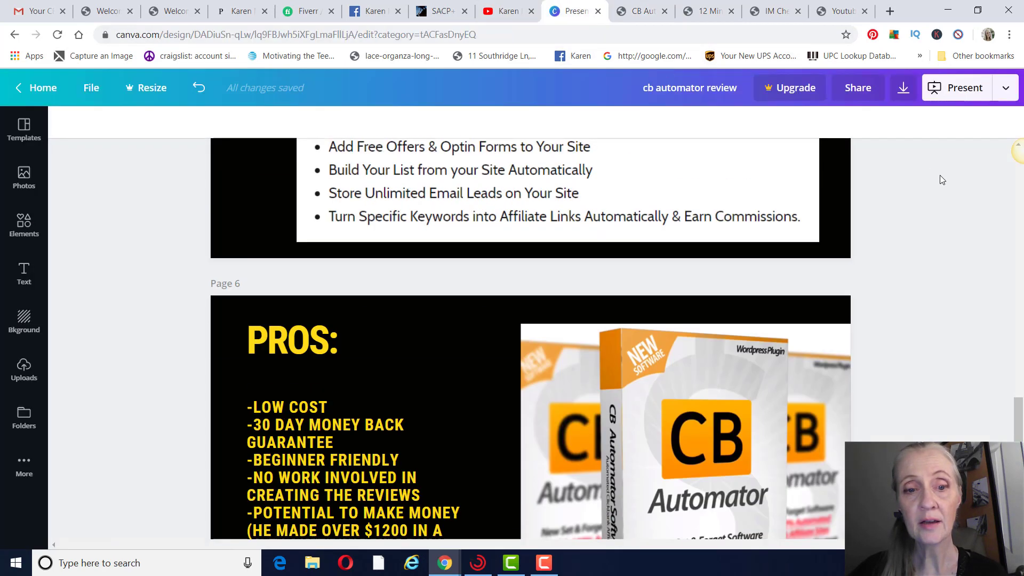
scroll(942, 180, "down", 2)
scroll(942, 180, "up", 1)
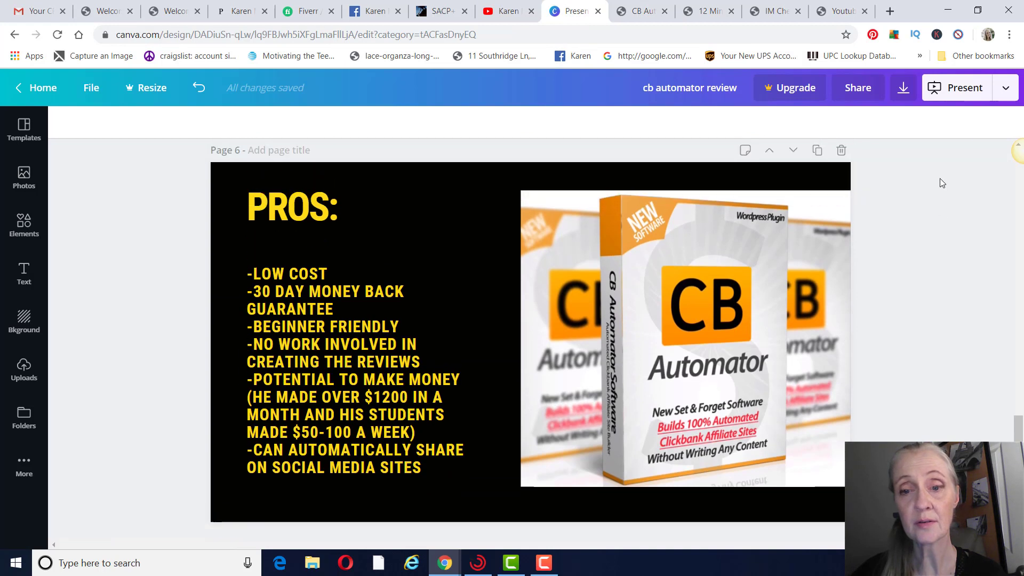